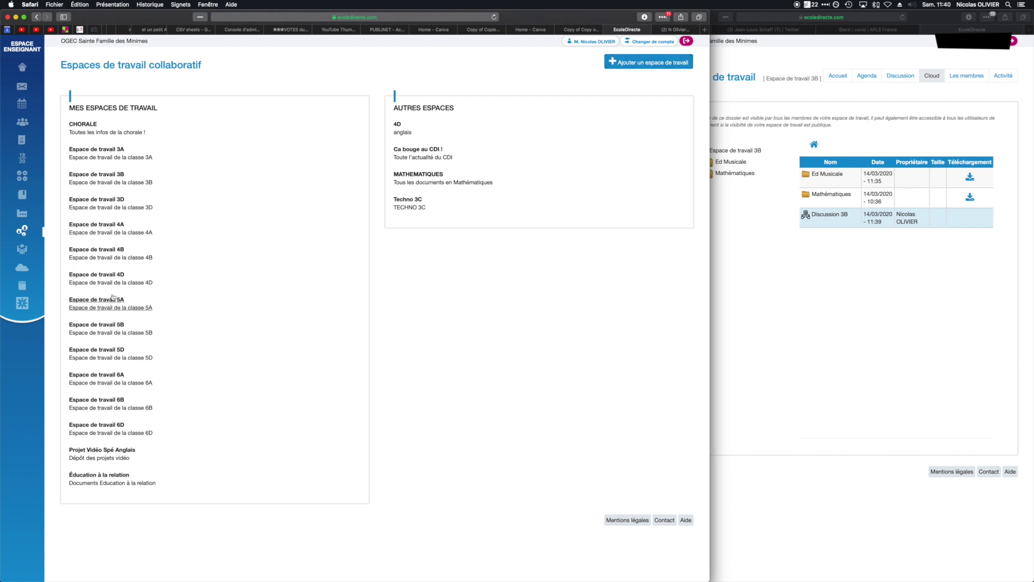
Open Espace de travail 3B and view the form for adding a post-it, closing it without saving.
{"action": "left_click", "coordinate": [95, 178]}
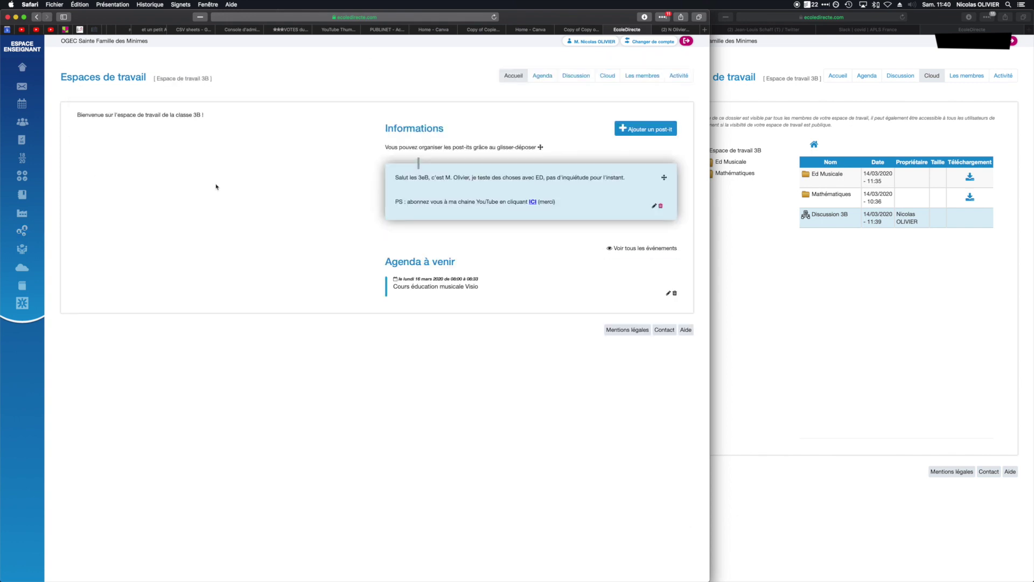
{"action": "left_click", "coordinate": [639, 130]}
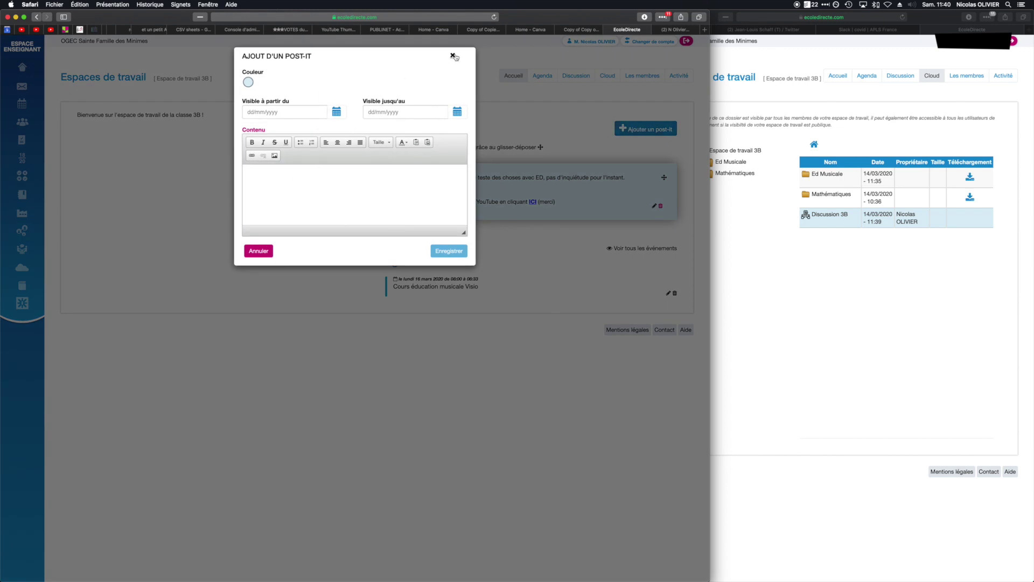
{"action": "left_click", "coordinate": [453, 56]}
In the workspace agenda for 16–22 March 2020, start an event titled "Cours de musique" dated 17/03/2020.
{"action": "left_click", "coordinate": [541, 76]}
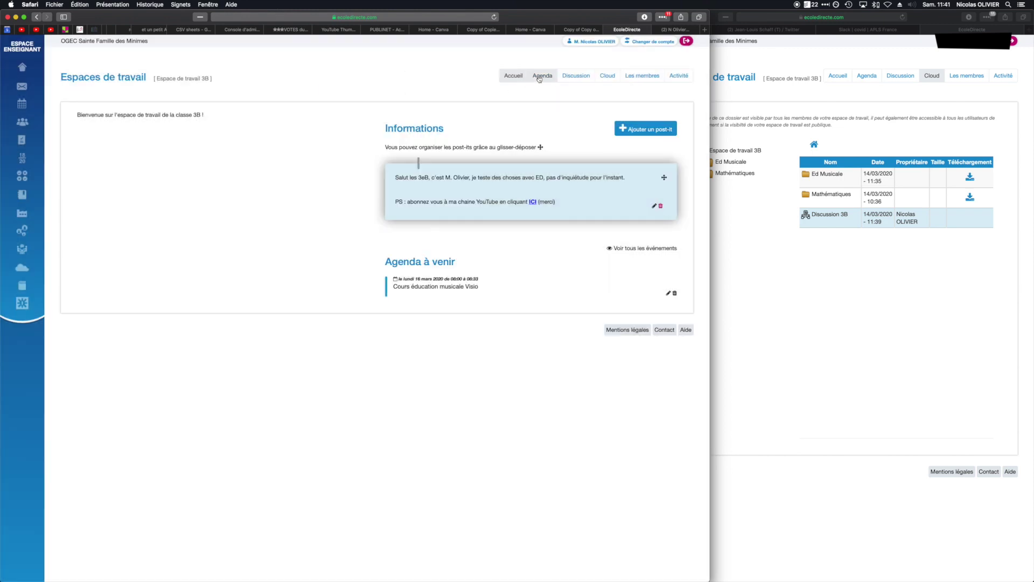
{"action": "left_click", "coordinate": [661, 142]}
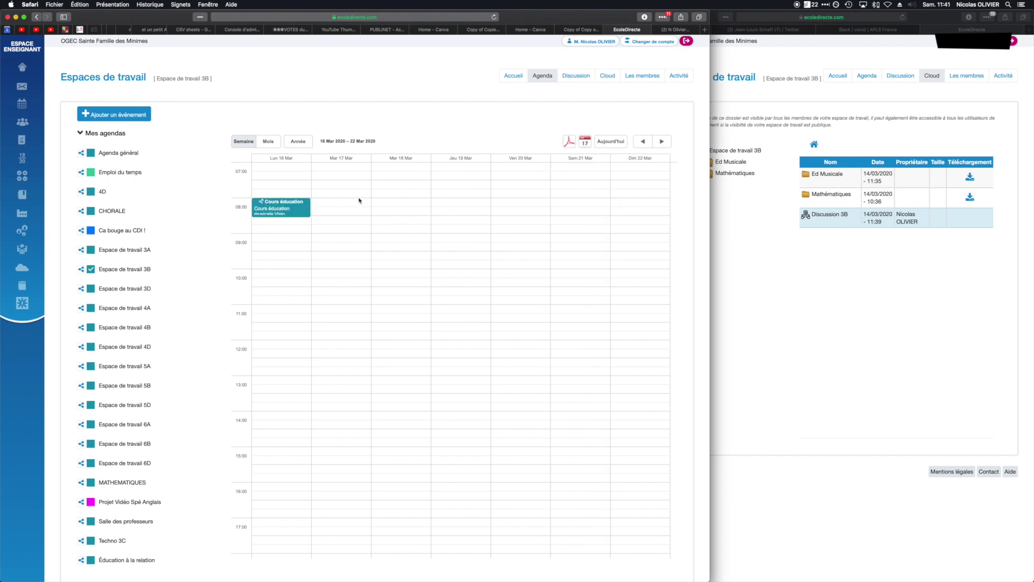
{"action": "left_click", "coordinate": [99, 118]}
{"action": "left_click", "coordinate": [269, 83]}
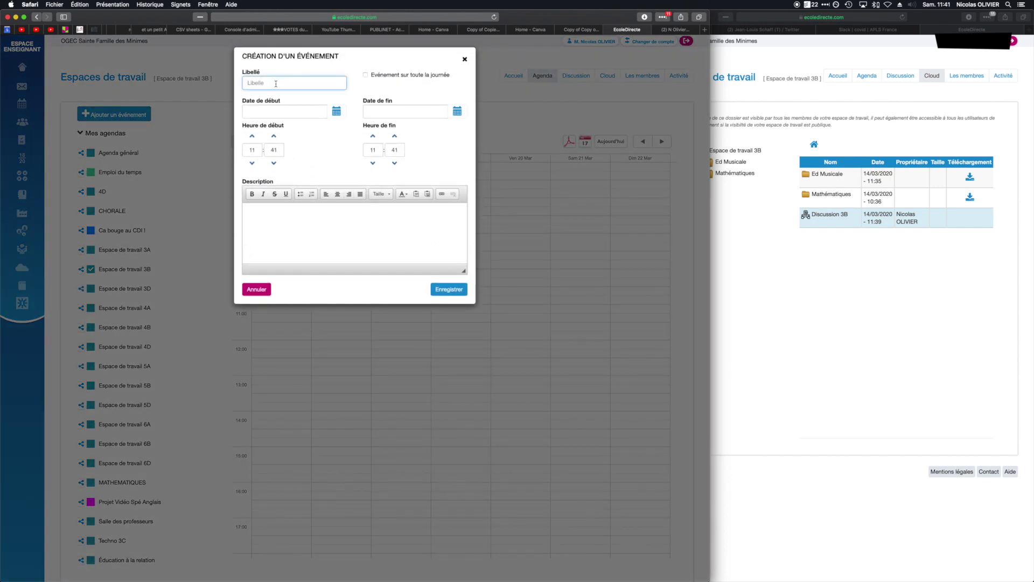
{"action": "type", "text": "Co"}
{"action": "left_click", "coordinate": [285, 111]}
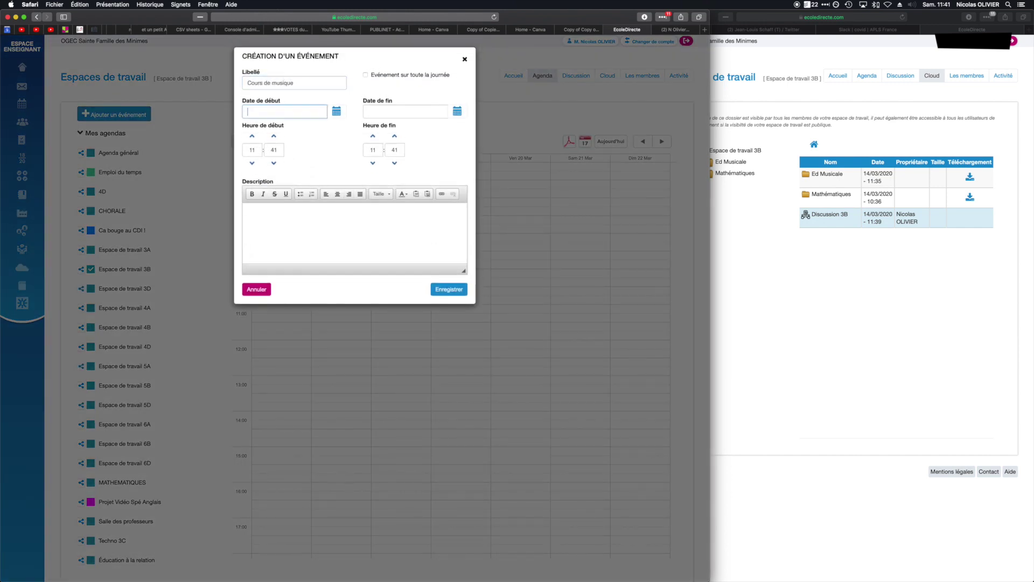
{"action": "left_click", "coordinate": [336, 111]}
{"action": "left_click", "coordinate": [282, 187]}
Set the event's start time to 08:00 and its end time to 09:30.
{"action": "left_click", "coordinate": [253, 151]}
{"action": "type", "text": "08"}
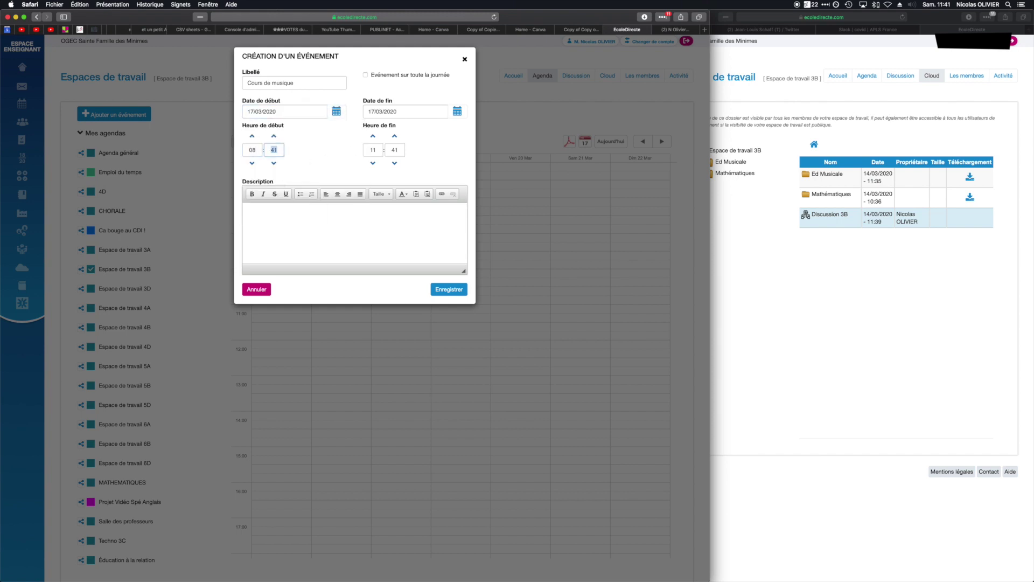
{"action": "type", "text": "00"}
{"action": "key", "text": "Tab"}
{"action": "left_click", "coordinate": [370, 151]}
{"action": "key", "text": "BackSpace"}
{"action": "key", "text": "BackSpace"}
{"action": "type", "text": "9"}
{"action": "key", "text": "Tab"}
{"action": "type", "text": "30"}
Enter "blalblabalb" as the event description, without adding a link, and save the event.
{"action": "left_click", "coordinate": [363, 230]}
{"action": "type", "text": "blalblabalb"}
{"action": "left_click", "coordinate": [441, 193]}
{"action": "left_click", "coordinate": [389, 372]}
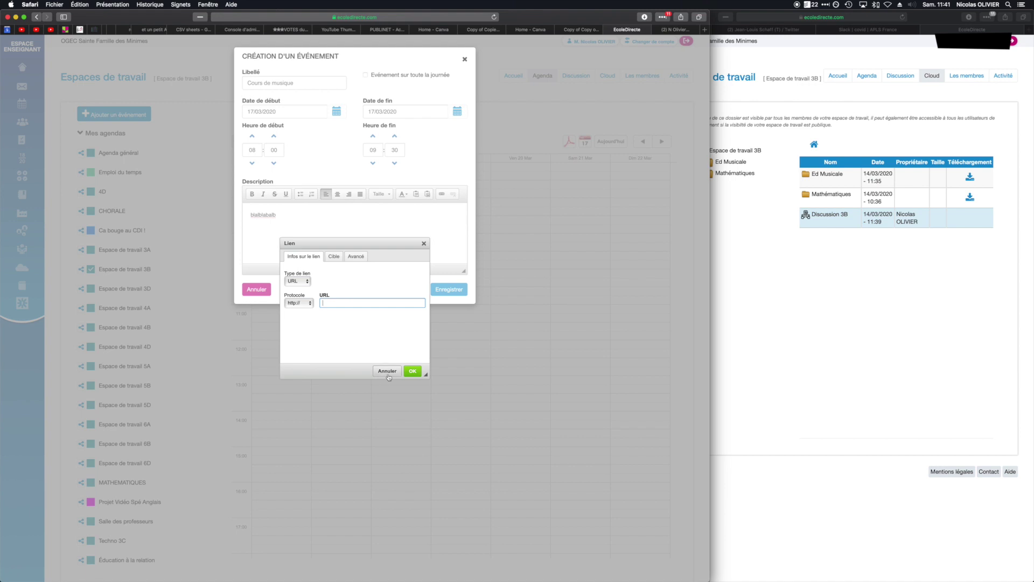
{"action": "left_click", "coordinate": [450, 291]}
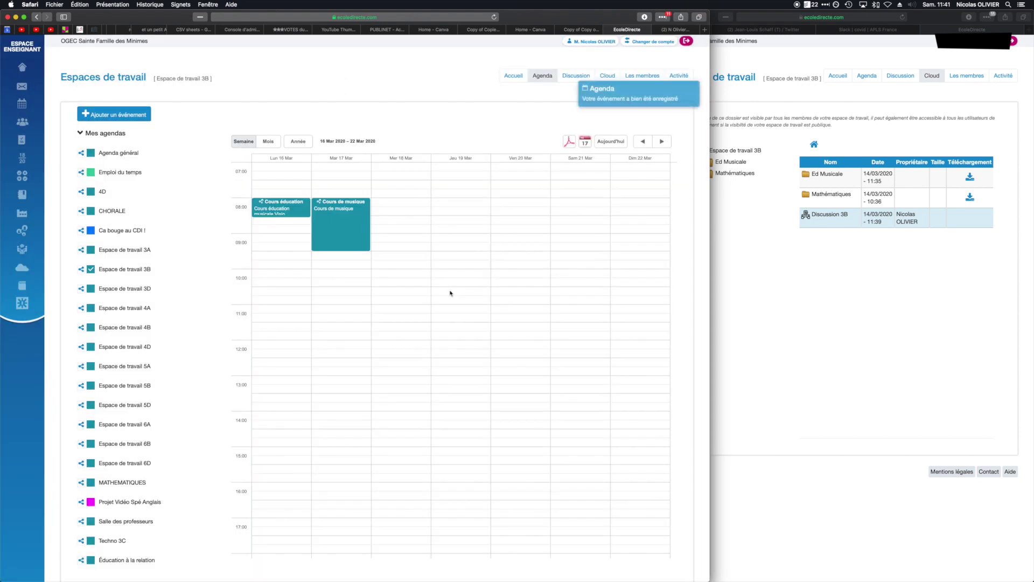
View the Monday "Cours éducation musicale Visio" event's details and edit form, leaving the form without changes.
{"action": "mouse_move", "coordinate": [280, 215]}
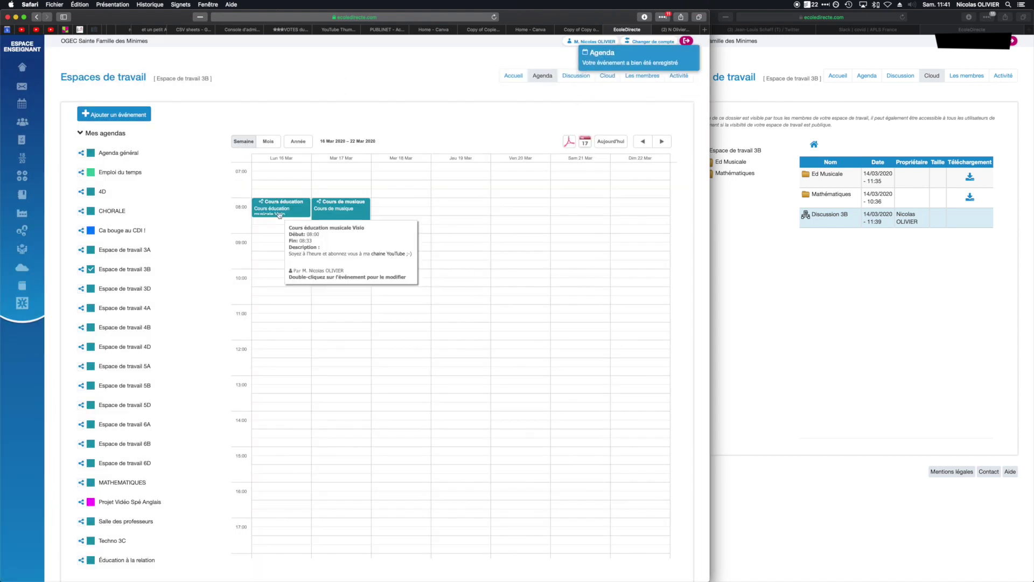
{"action": "double_click", "coordinate": [288, 212]}
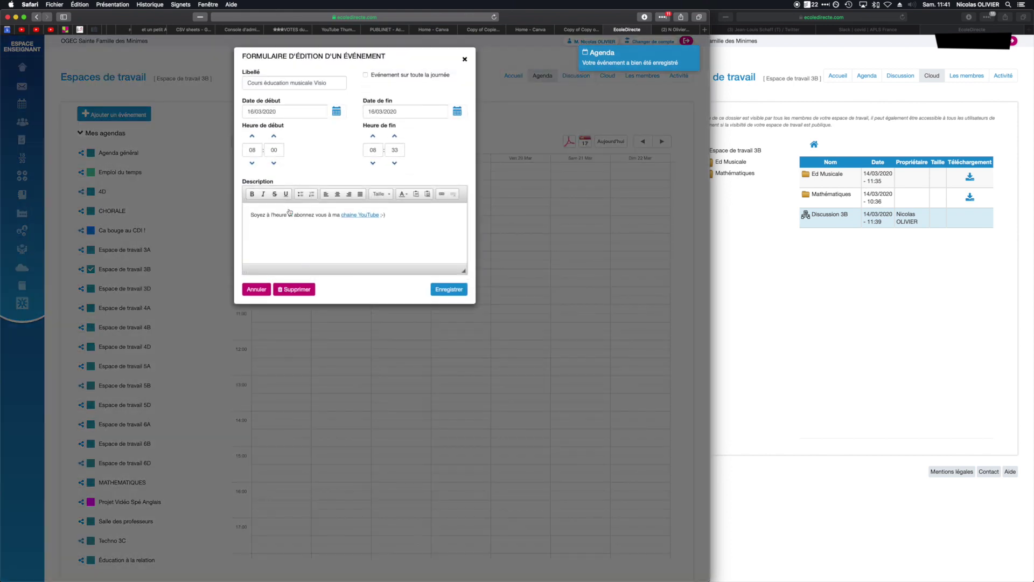
{"action": "left_click", "coordinate": [256, 290]}
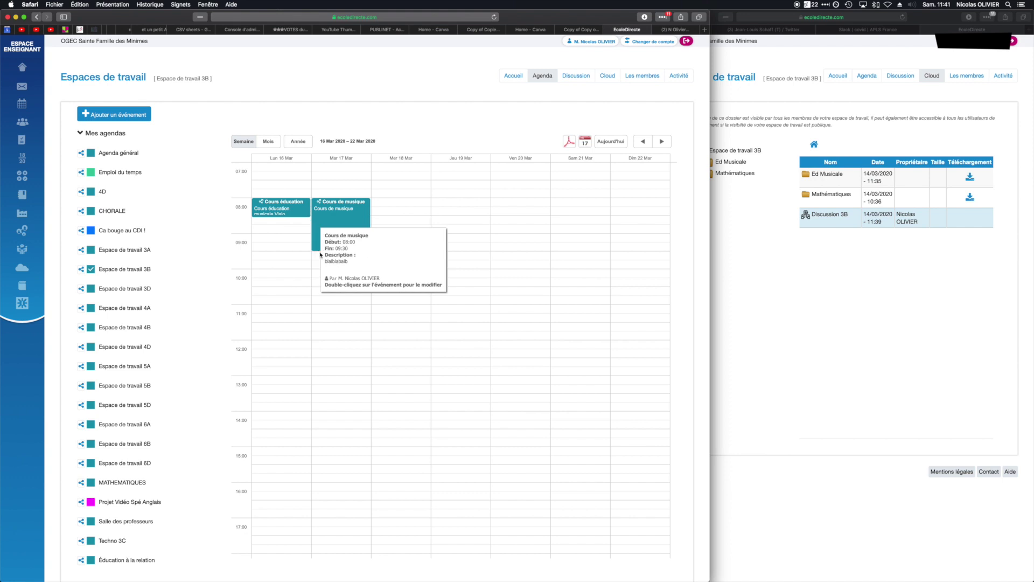
{"action": "mouse_move", "coordinate": [288, 209]}
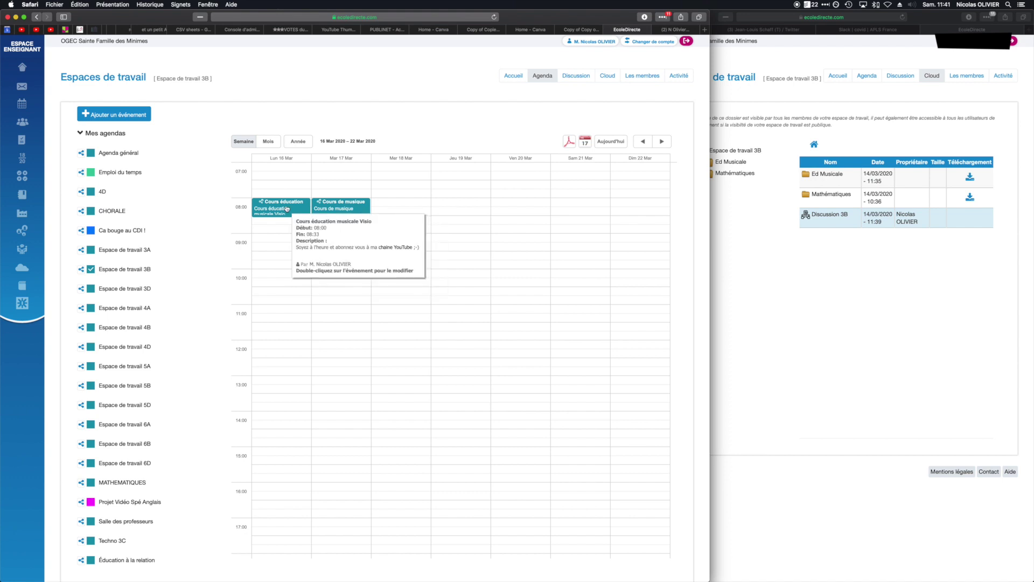
Switch to the student account window, reload it and open the home page of Espace de travail 3B.
{"action": "left_click", "coordinate": [727, 174]}
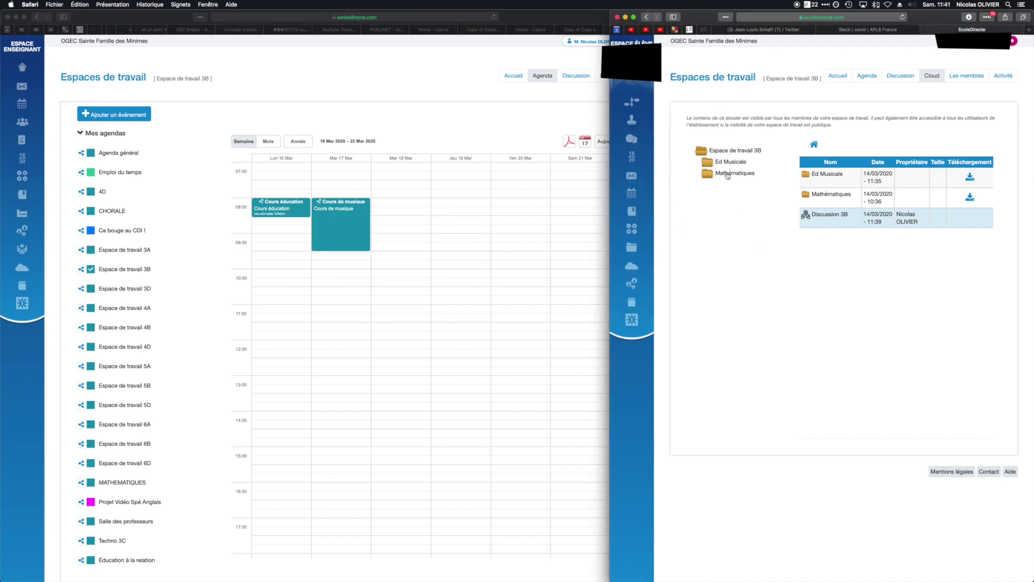
{"action": "left_click", "coordinate": [902, 17]}
{"action": "left_click", "coordinate": [843, 76]}
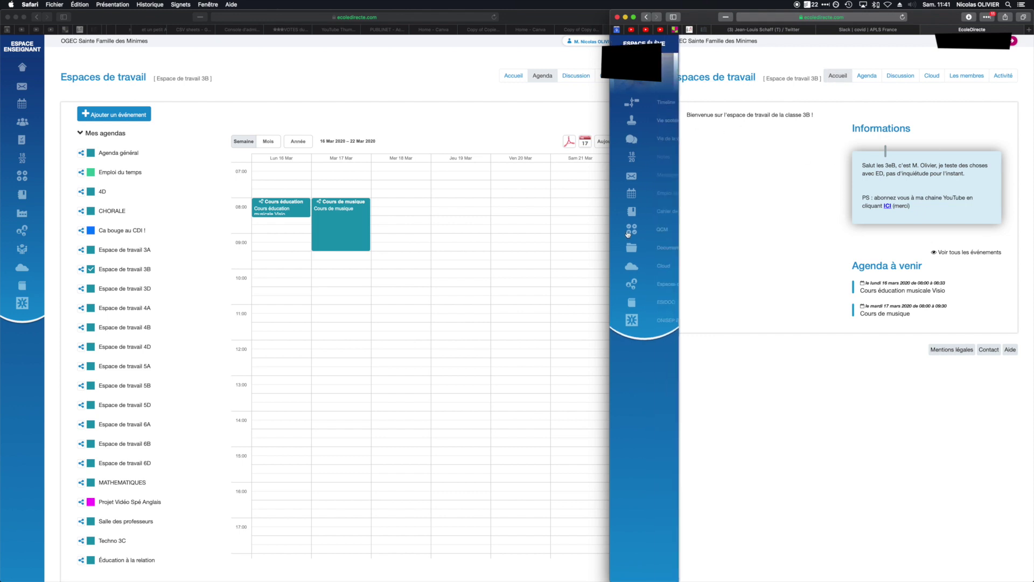
{"action": "left_click", "coordinate": [652, 284]}
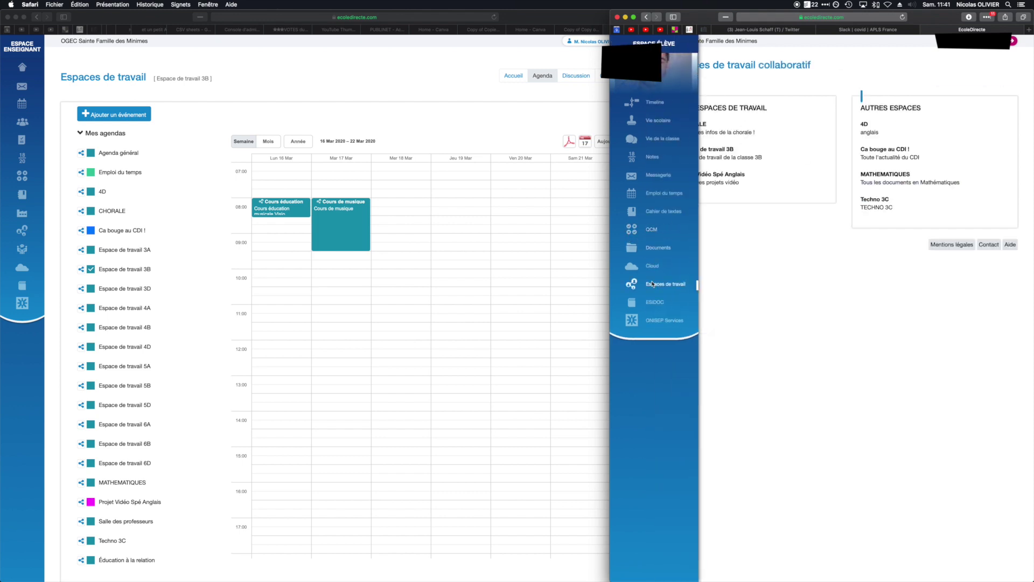
{"action": "left_click", "coordinate": [719, 149]}
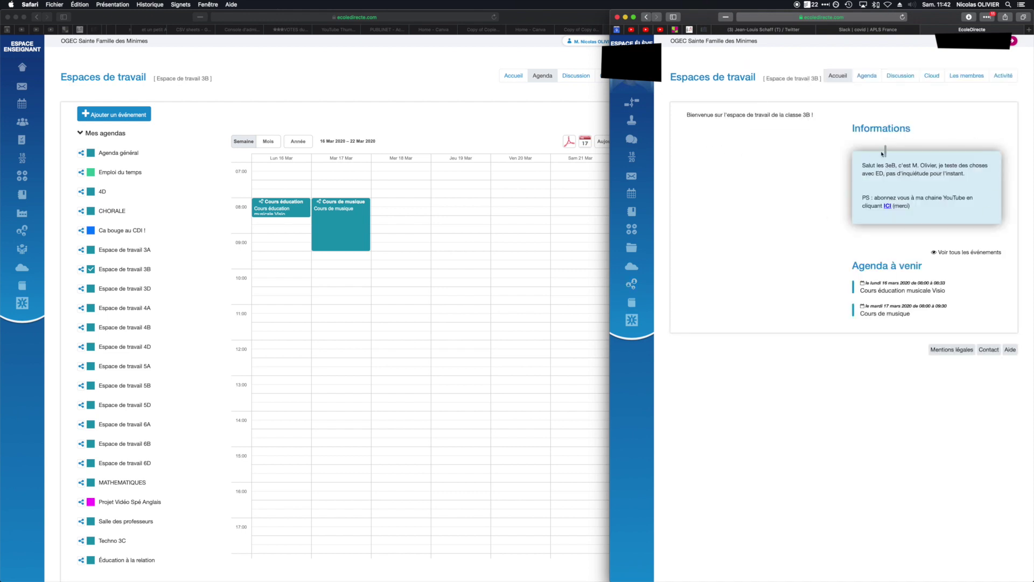
View the descriptions of the two upcoming events on the student workspace home page, closing each one.
{"action": "left_click", "coordinate": [889, 289]}
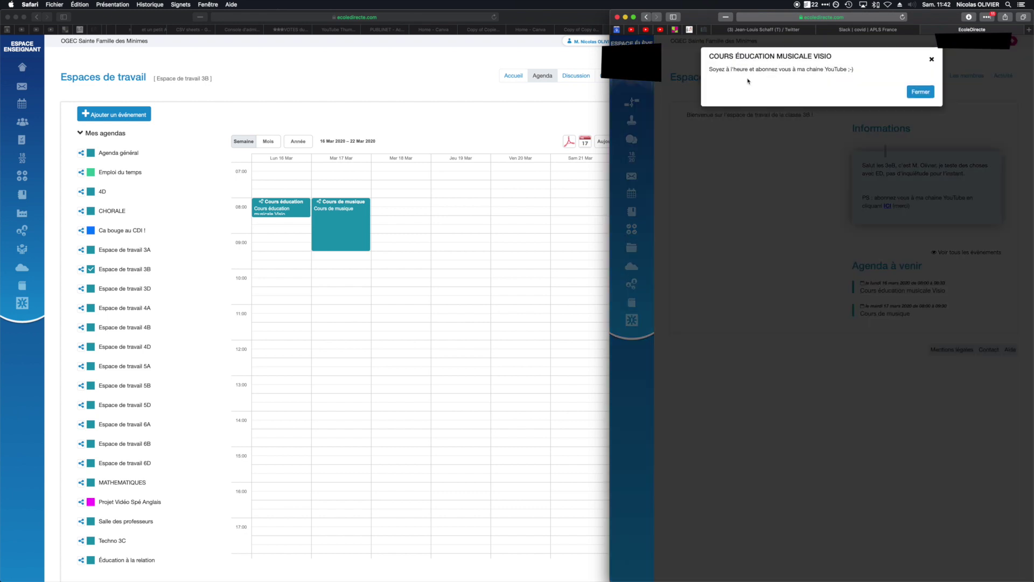
{"action": "left_click", "coordinate": [921, 92]}
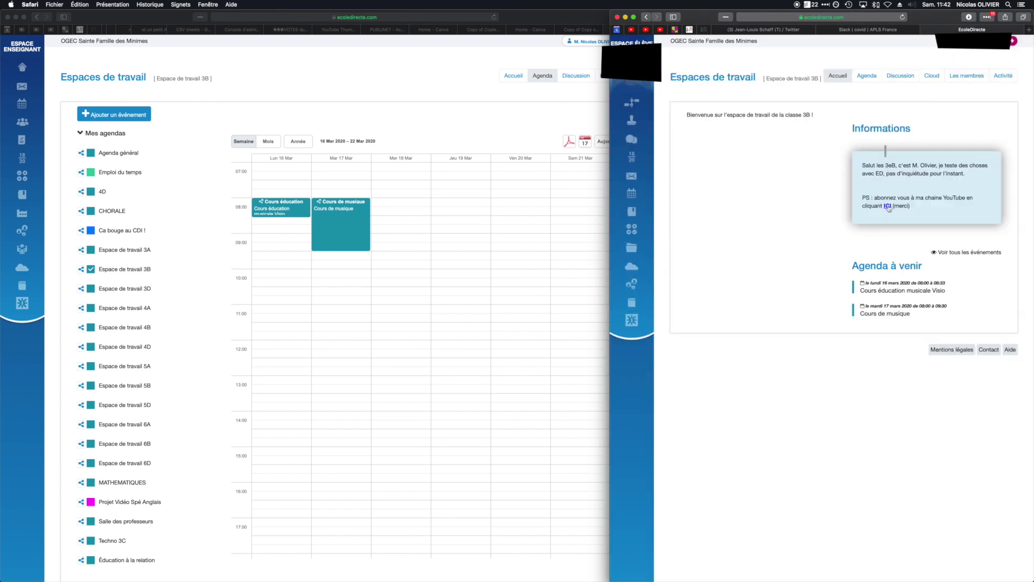
{"action": "left_click", "coordinate": [880, 314]}
{"action": "left_click", "coordinate": [918, 91]}
Show the student workspace agenda for the week of 16 March 2020 and examine both course events.
{"action": "left_click", "coordinate": [866, 76]}
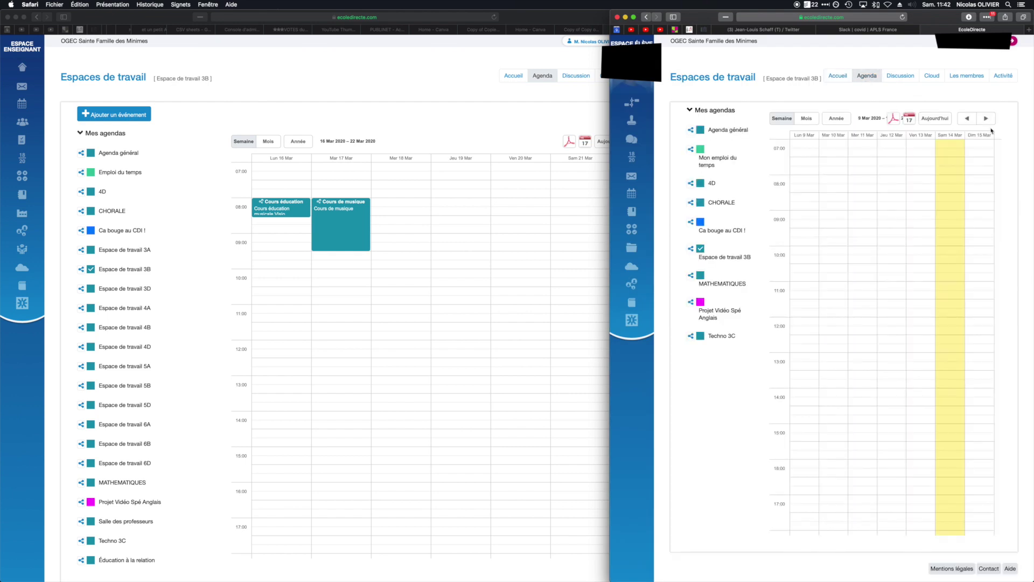
{"action": "left_click", "coordinate": [985, 119]}
{"action": "left_click", "coordinate": [986, 119]}
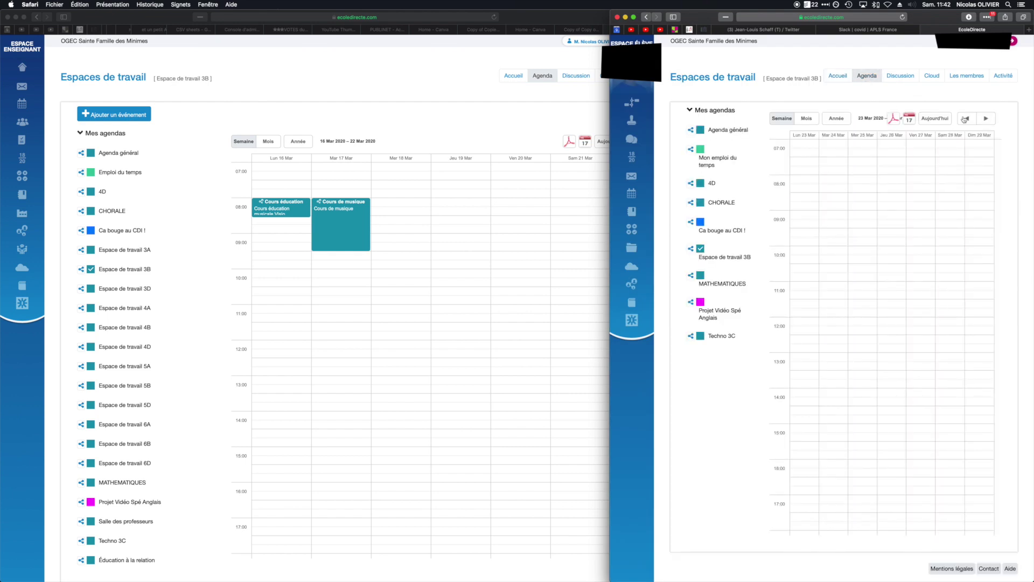
{"action": "left_click", "coordinate": [966, 119]}
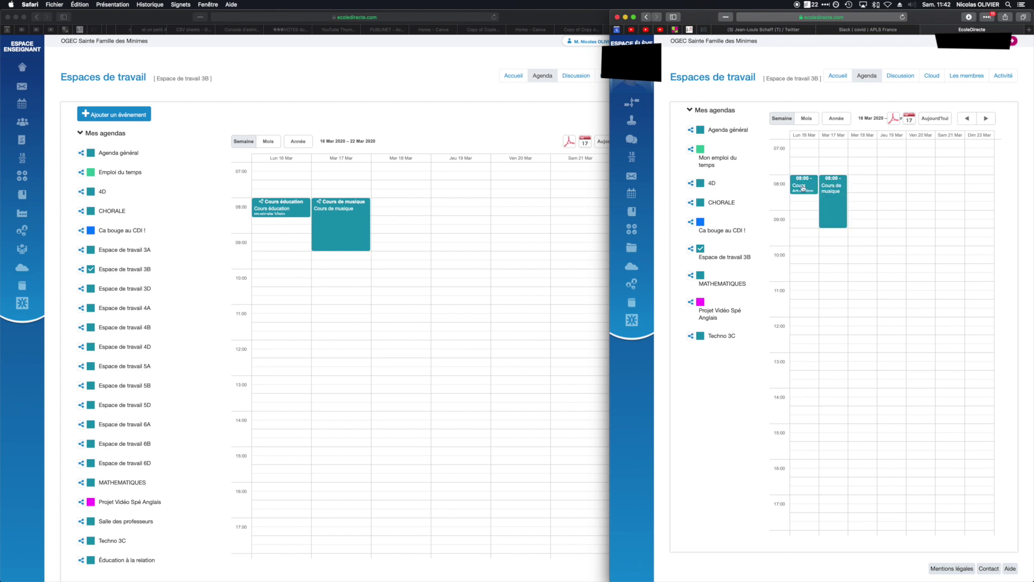
{"action": "mouse_move", "coordinate": [802, 187]}
{"action": "mouse_move", "coordinate": [834, 193]}
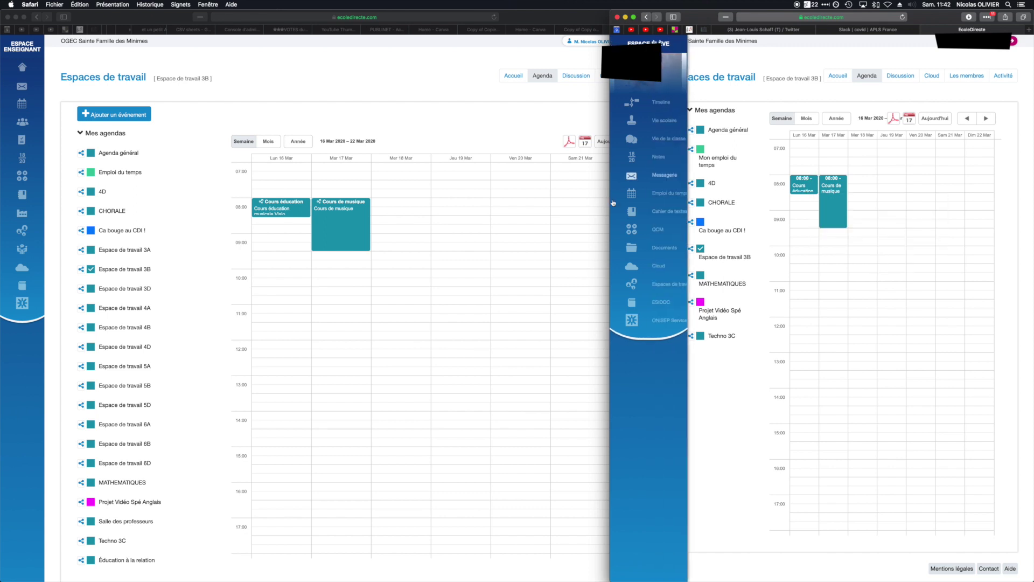
Reopen Espace de travail 3B from the student's workspace list and show its discussion section.
{"action": "left_click", "coordinate": [632, 284]}
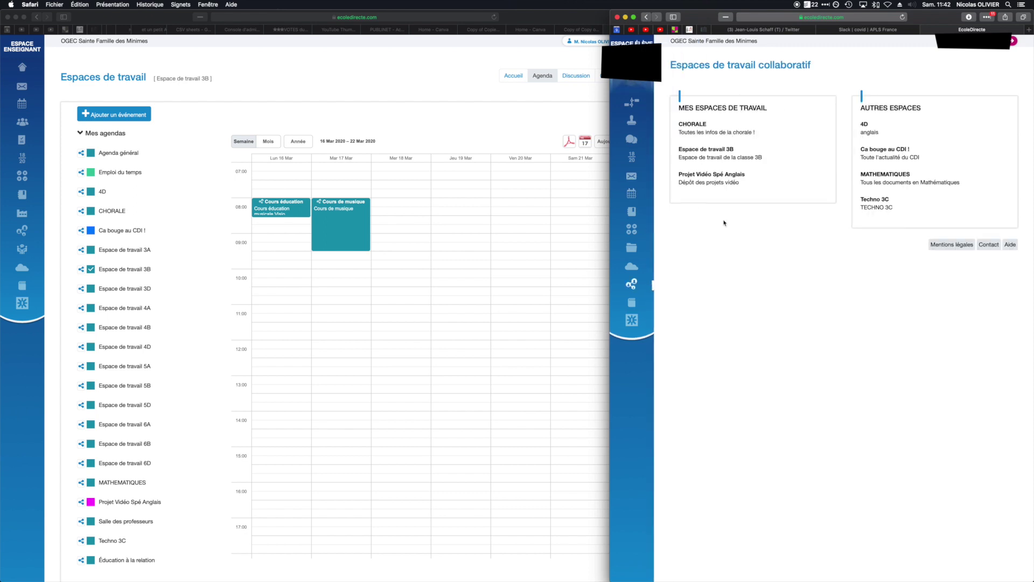
{"action": "left_click", "coordinate": [702, 156]}
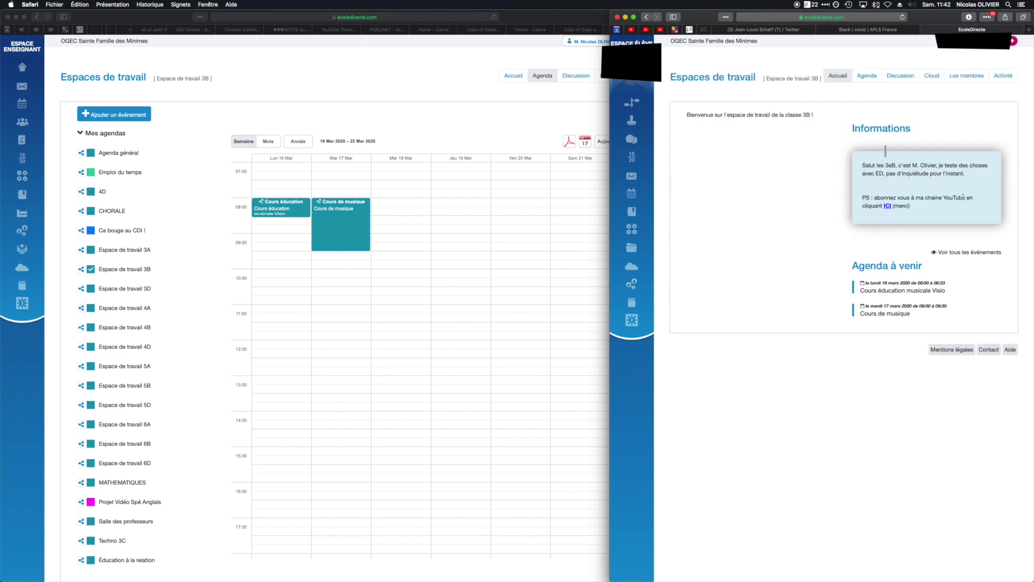
{"action": "left_click", "coordinate": [866, 77]}
{"action": "left_click", "coordinate": [899, 76]}
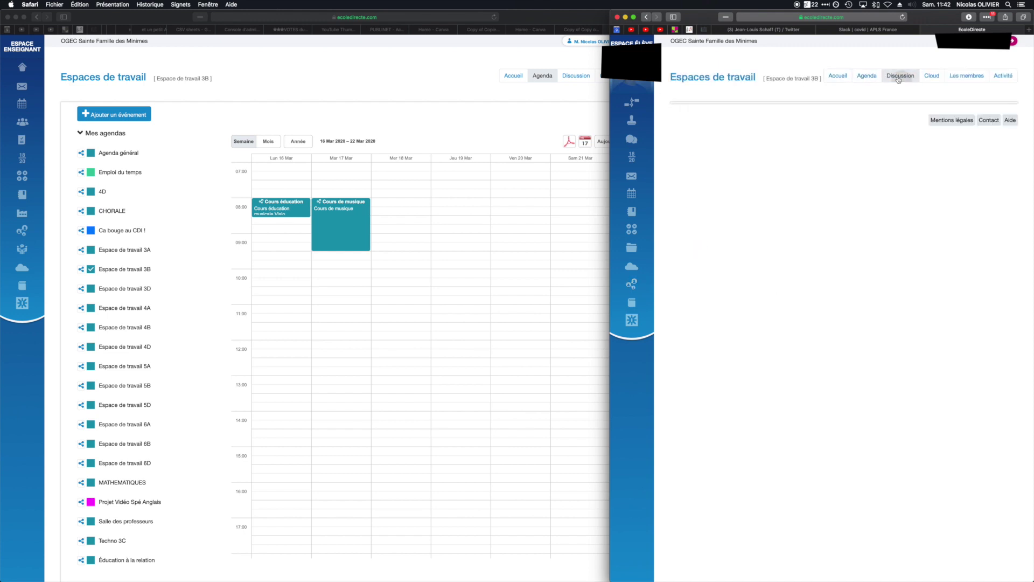
In the teacher window, add a discussion topic named "test 2" to Espace de travail 3B.
{"action": "left_click", "coordinate": [576, 76]}
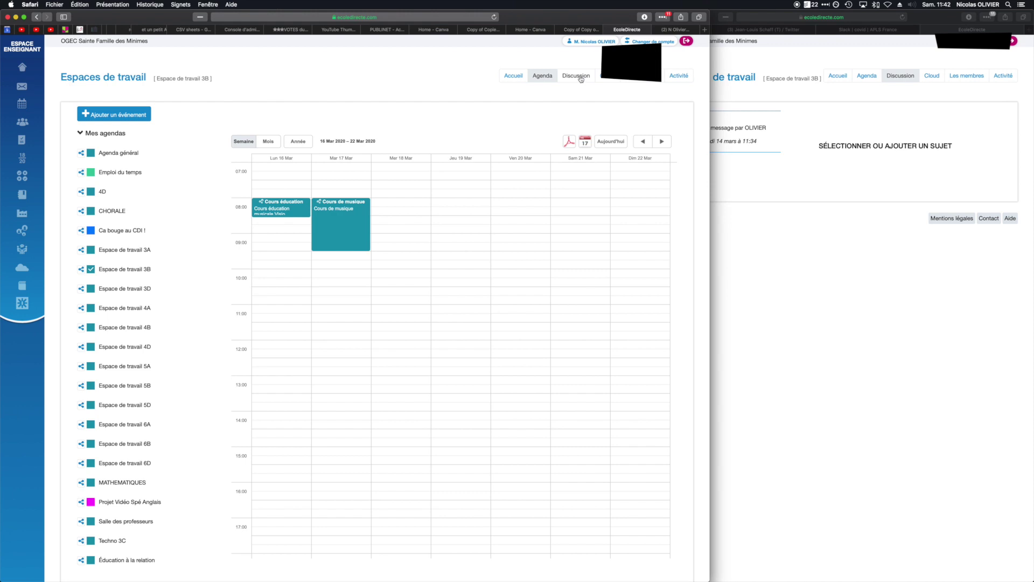
{"action": "left_click", "coordinate": [576, 76]}
{"action": "left_click", "coordinate": [111, 115]}
{"action": "left_click", "coordinate": [326, 81]}
{"action": "type", "text": "test 2"}
{"action": "left_click", "coordinate": [387, 109]}
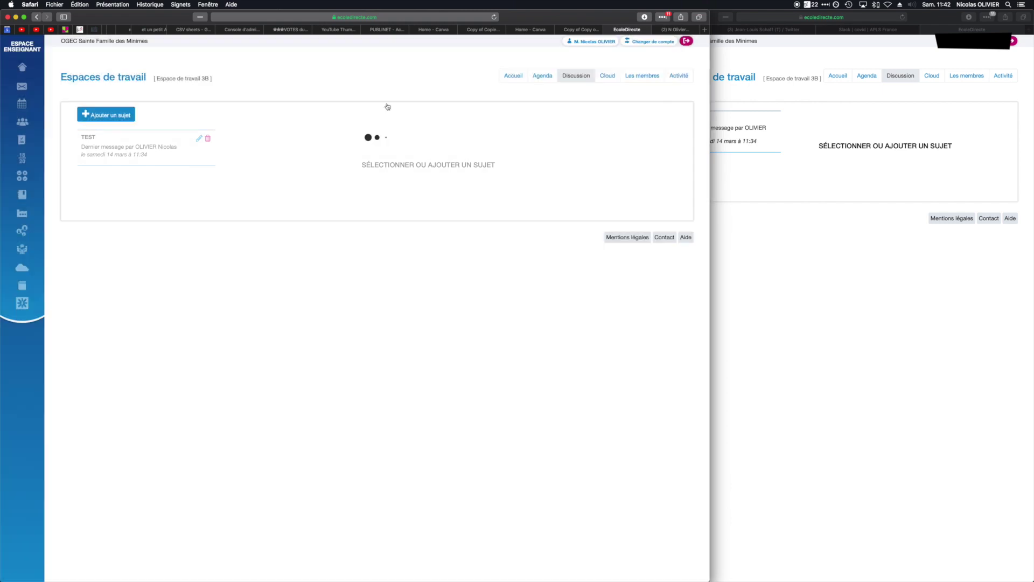
Send the message "dgqdgqsdgf" in the "test 2" discussion topic.
{"action": "left_click", "coordinate": [139, 190]}
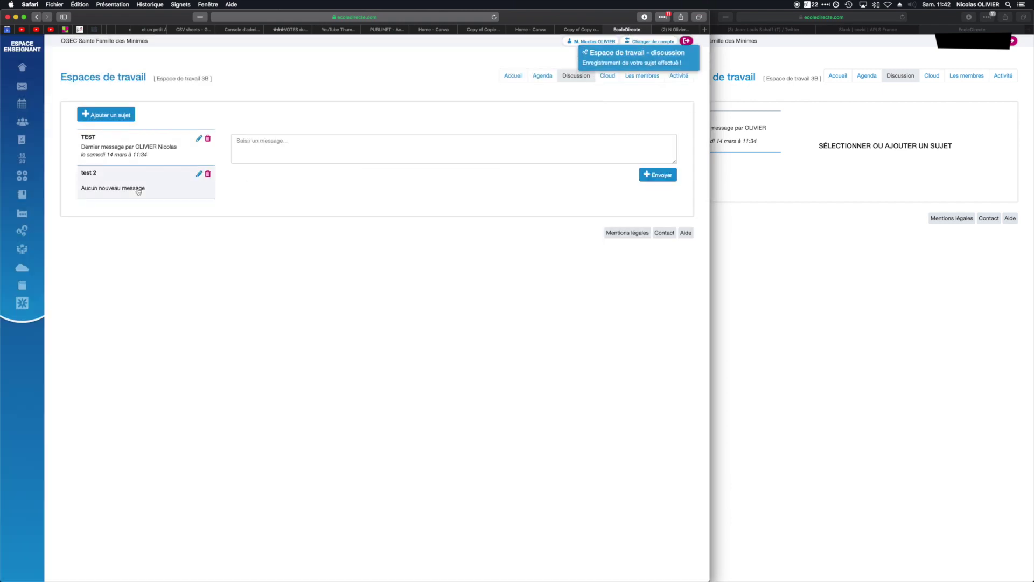
{"action": "left_click", "coordinate": [354, 149]}
{"action": "type", "text": "dgqdgqsdgf"}
{"action": "left_click", "coordinate": [657, 174]}
In the student window, refresh the workspace discussions and read the message in the "test 2" topic.
{"action": "left_click", "coordinate": [748, 222]}
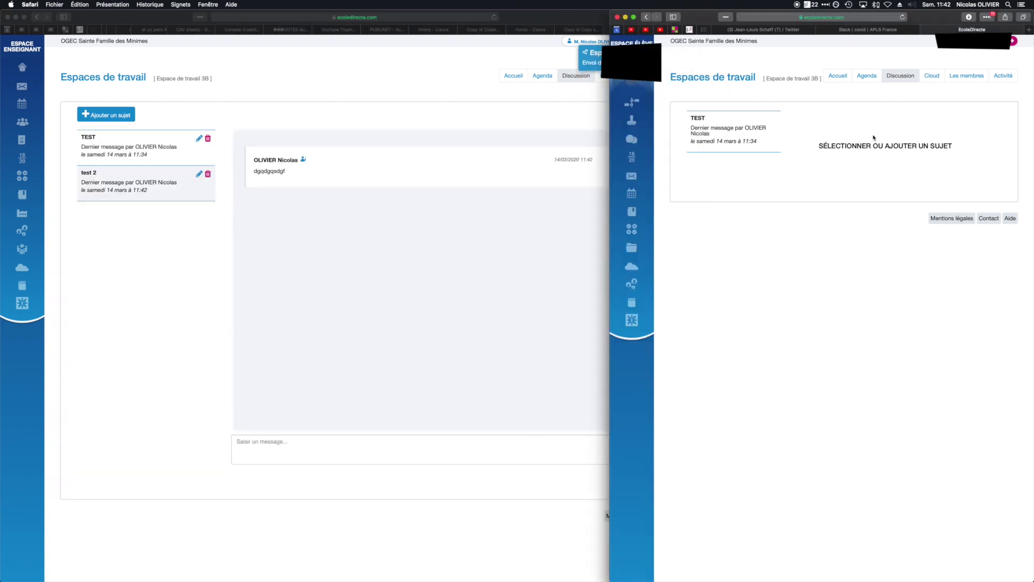
{"action": "left_click", "coordinate": [901, 77]}
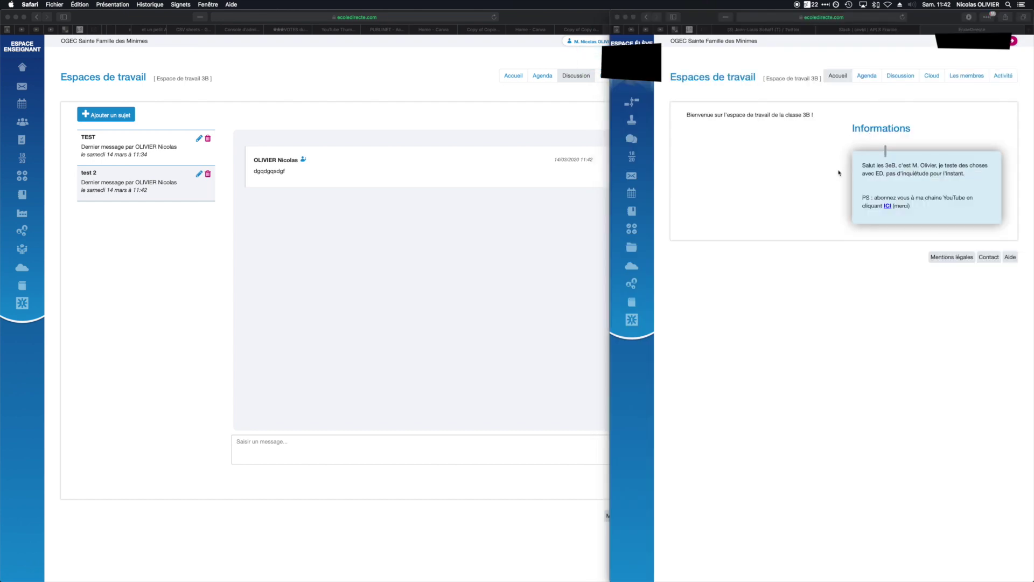
{"action": "left_click", "coordinate": [900, 76]}
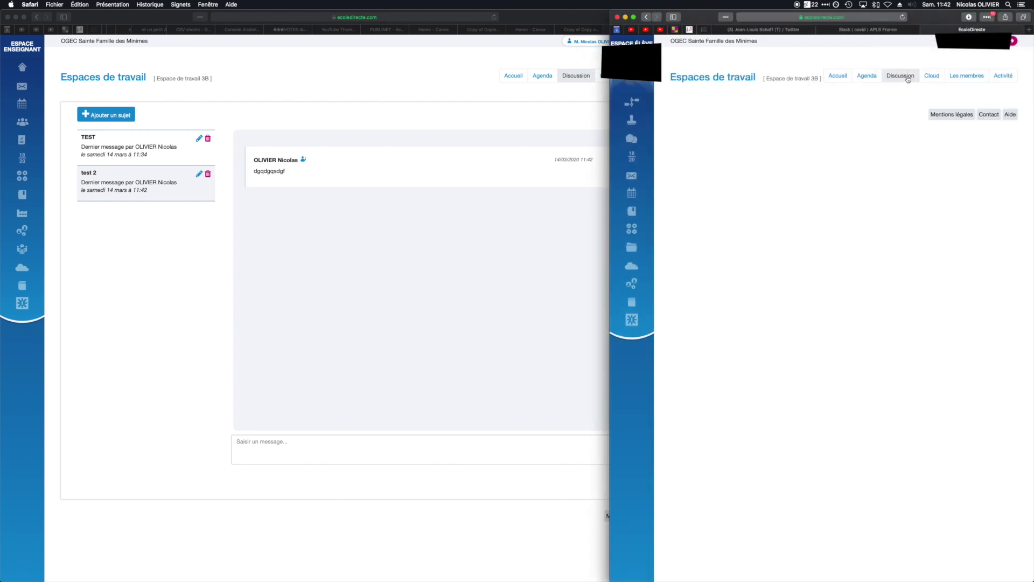
{"action": "left_click", "coordinate": [719, 173]}
{"action": "double_click", "coordinate": [862, 144]}
{"action": "double_click", "coordinate": [858, 152]}
{"action": "left_click", "coordinate": [836, 151]}
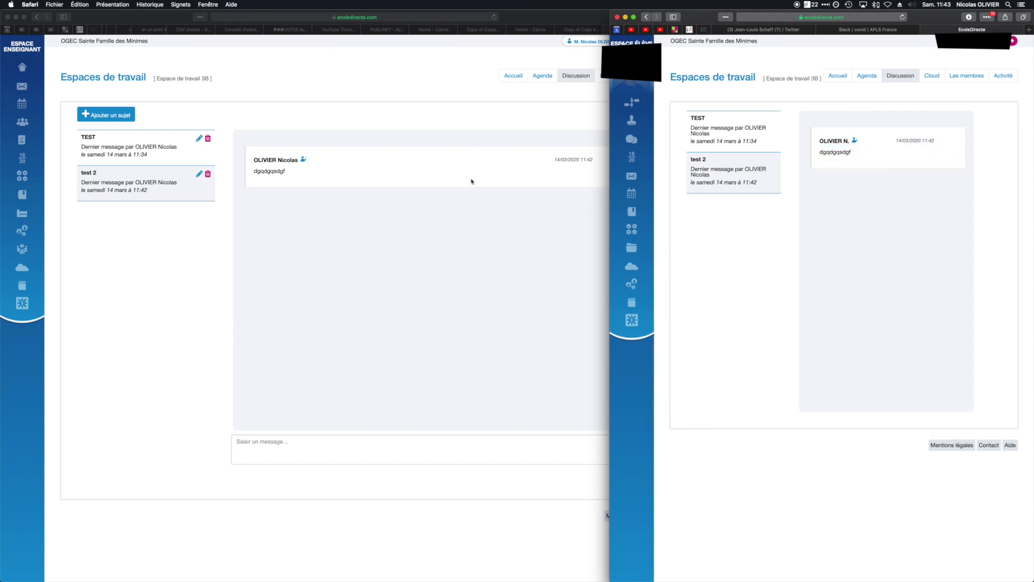
Return to the teacher window and open the Ed Musicale folder in the workspace's cloud.
{"action": "left_click", "coordinate": [471, 180]}
{"action": "left_click", "coordinate": [616, 75]}
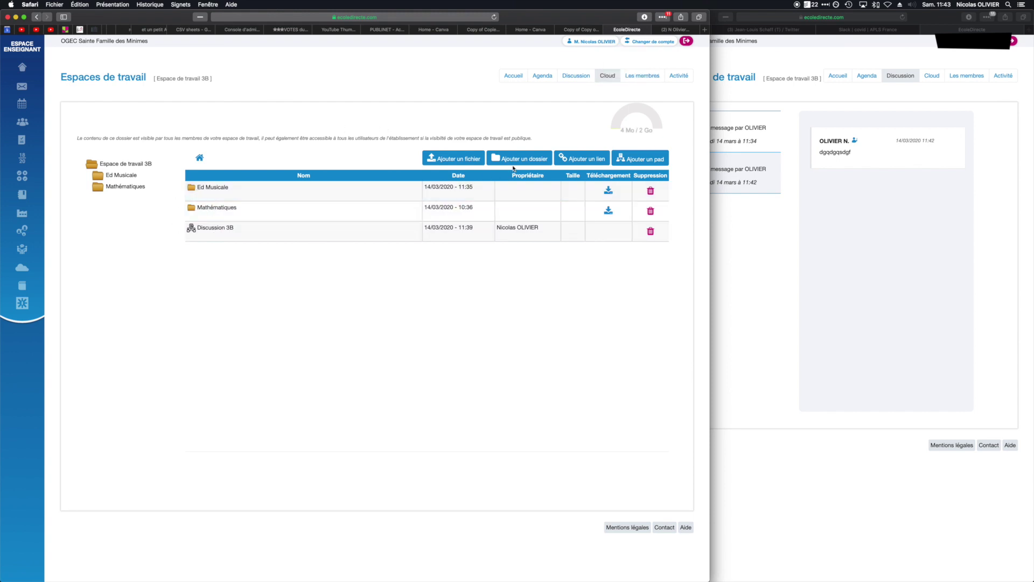
{"action": "left_click", "coordinate": [228, 187]}
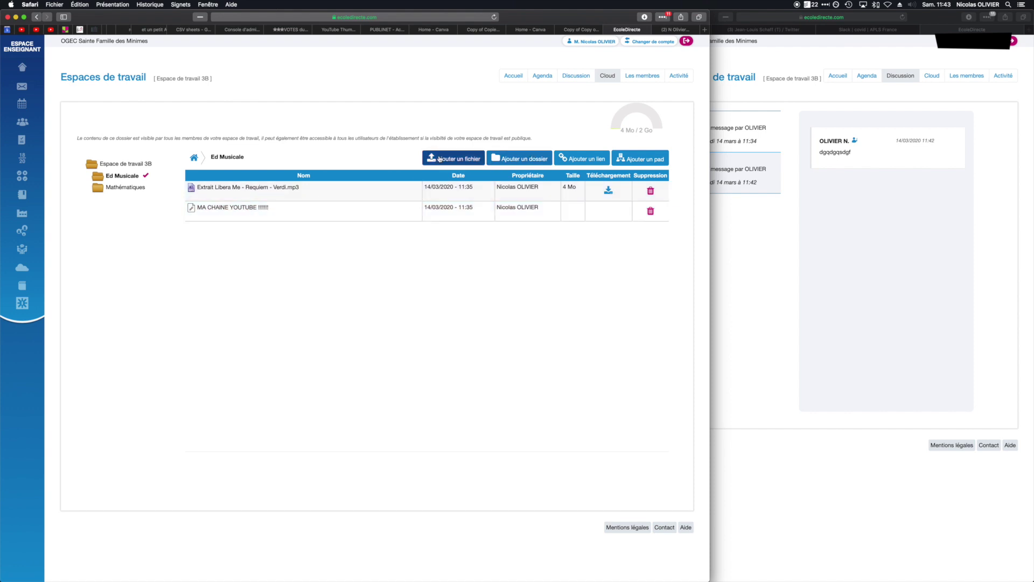
Open the Discussion 3B pad from the workspace's root cloud folder, look at its pad settings, and close it.
{"action": "left_click", "coordinate": [134, 165]}
{"action": "left_click", "coordinate": [218, 228]}
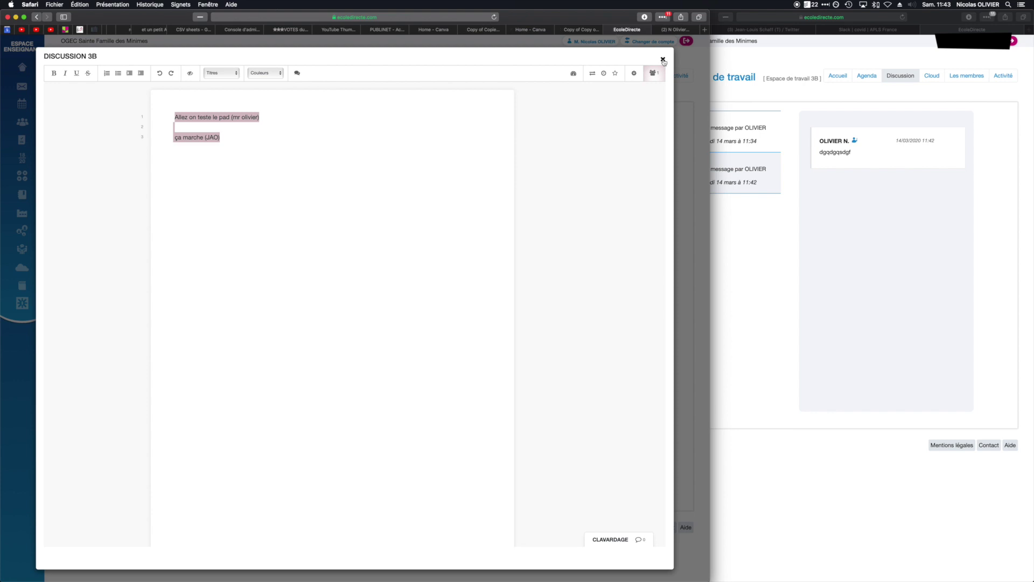
{"action": "left_click", "coordinate": [634, 76]}
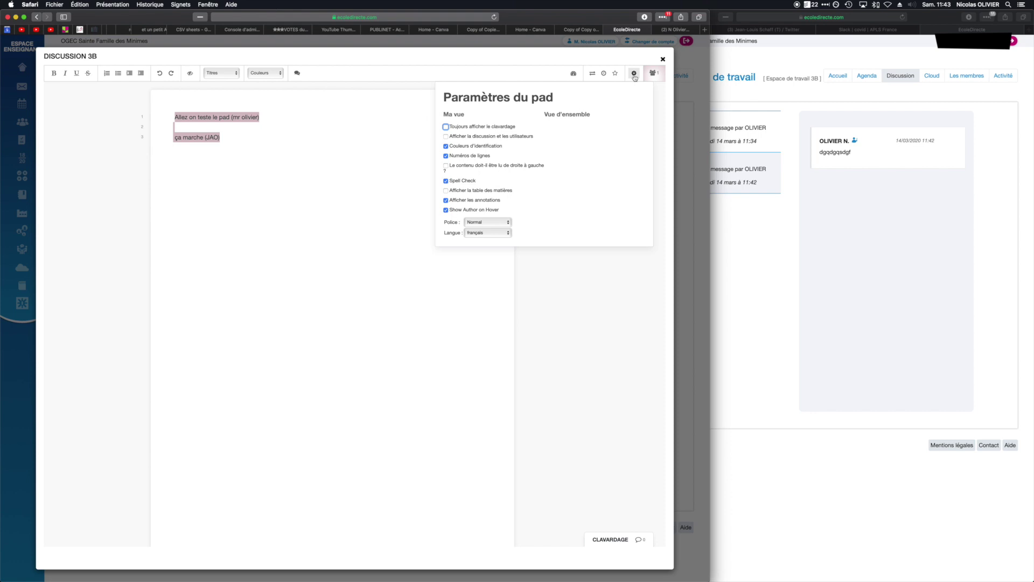
{"action": "left_click", "coordinate": [635, 77]}
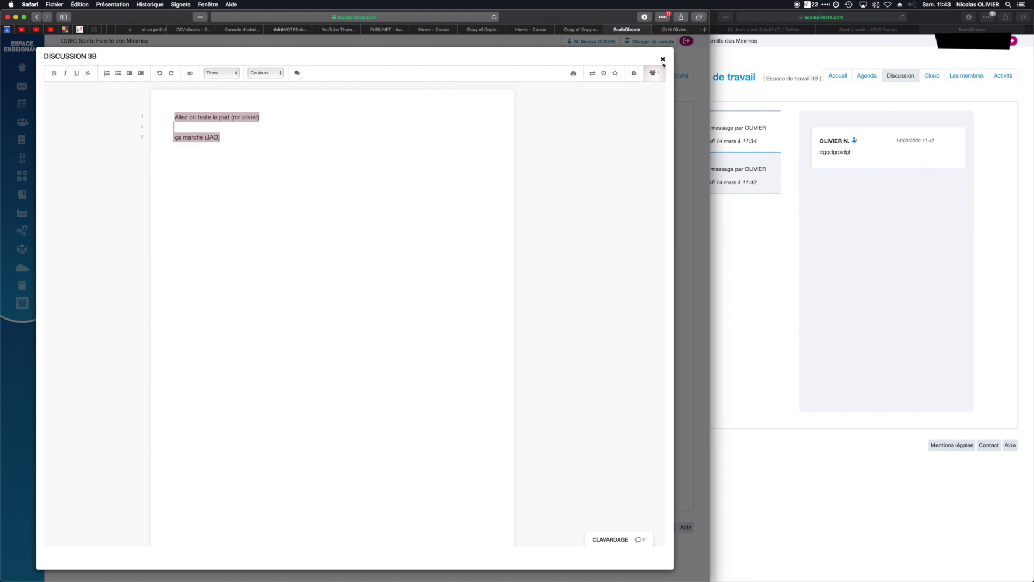
{"action": "left_click", "coordinate": [663, 59]}
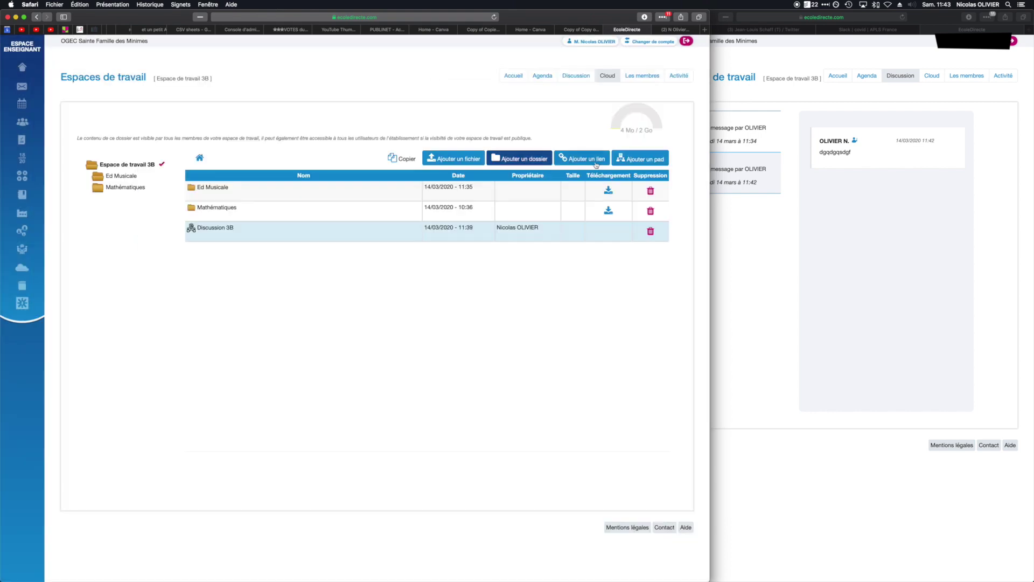
In the student window, view the cloud of Espace de travail 3B, and return to the teacher window.
{"action": "left_click", "coordinate": [837, 260]}
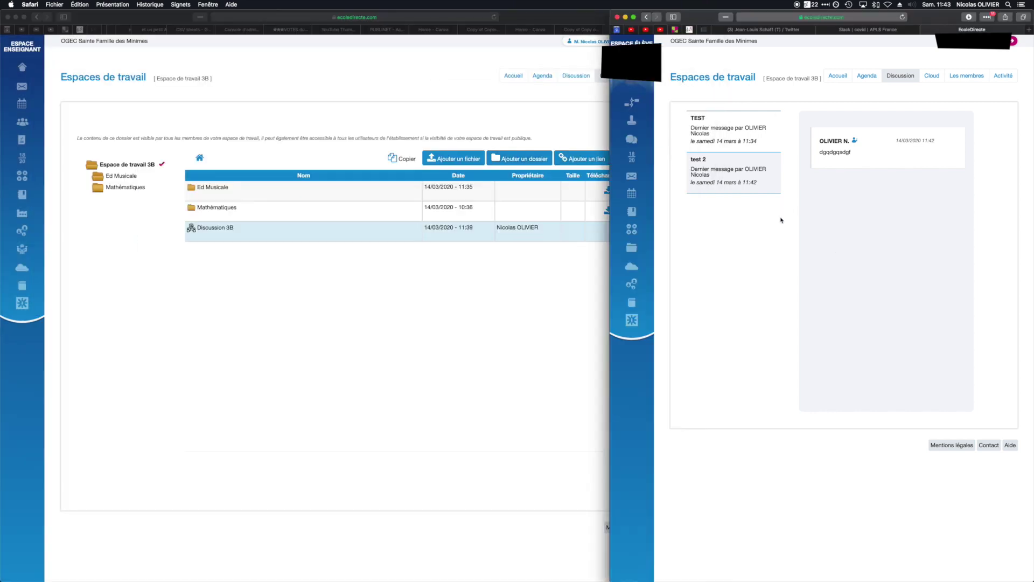
{"action": "left_click", "coordinate": [931, 76]}
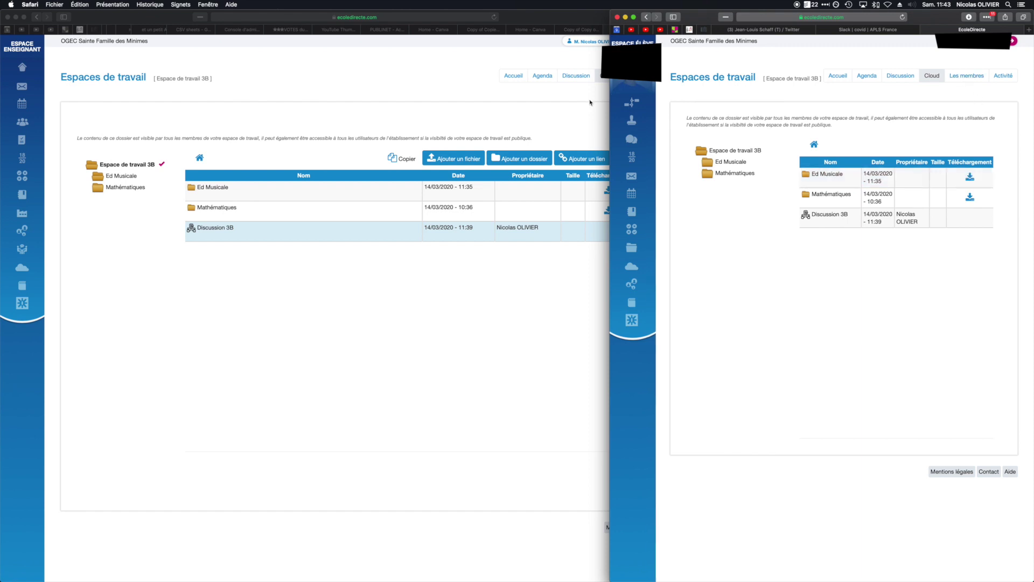
{"action": "left_click", "coordinate": [574, 113]}
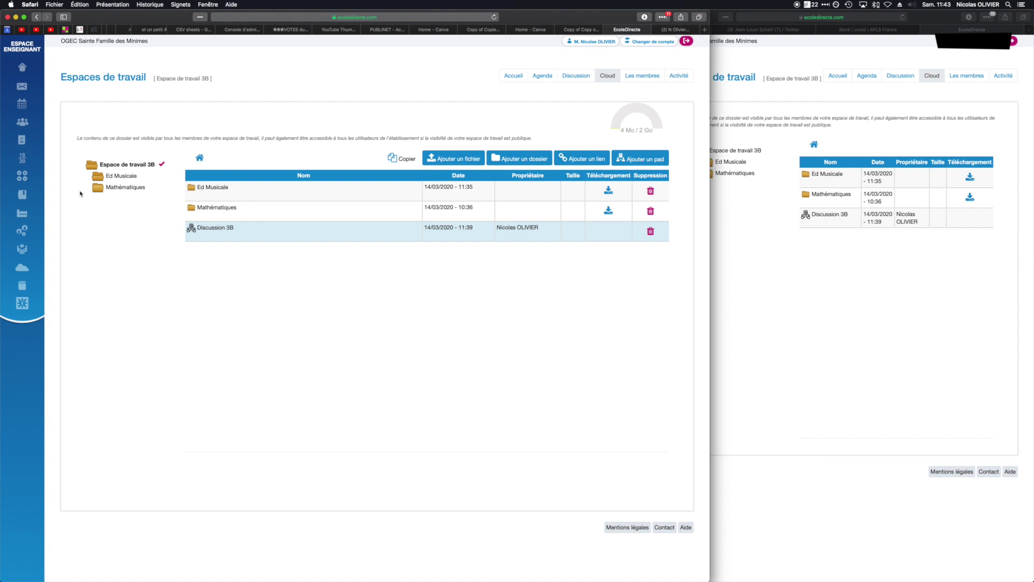
Review the activity history of Espace de travail 3B.
{"action": "left_click", "coordinate": [678, 76]}
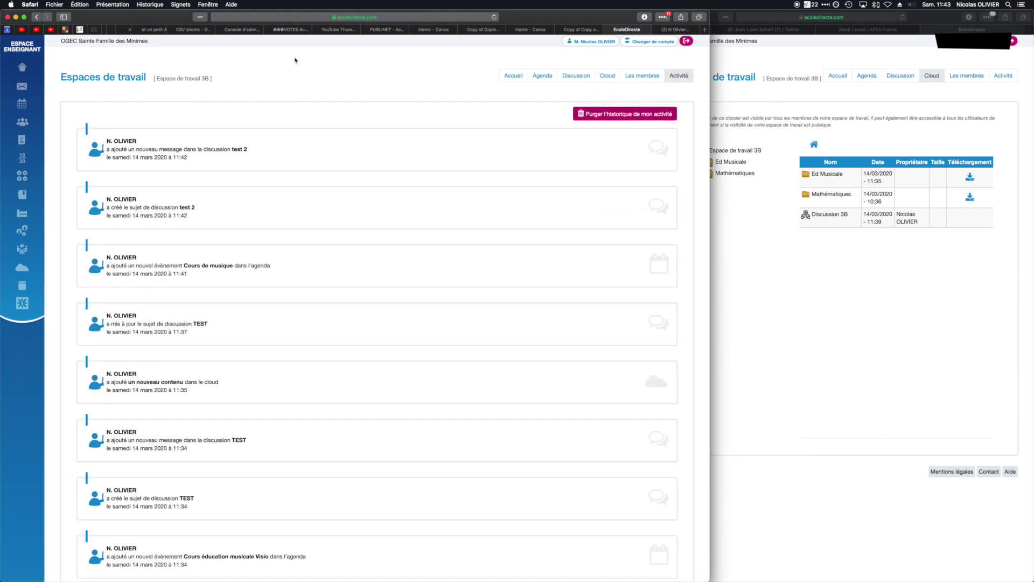
{"action": "scroll", "coordinate": [196, 262], "scroll_direction": "down", "scroll_amount": 3}
{"action": "scroll", "coordinate": [196, 262], "scroll_direction": "up", "scroll_amount": 3}
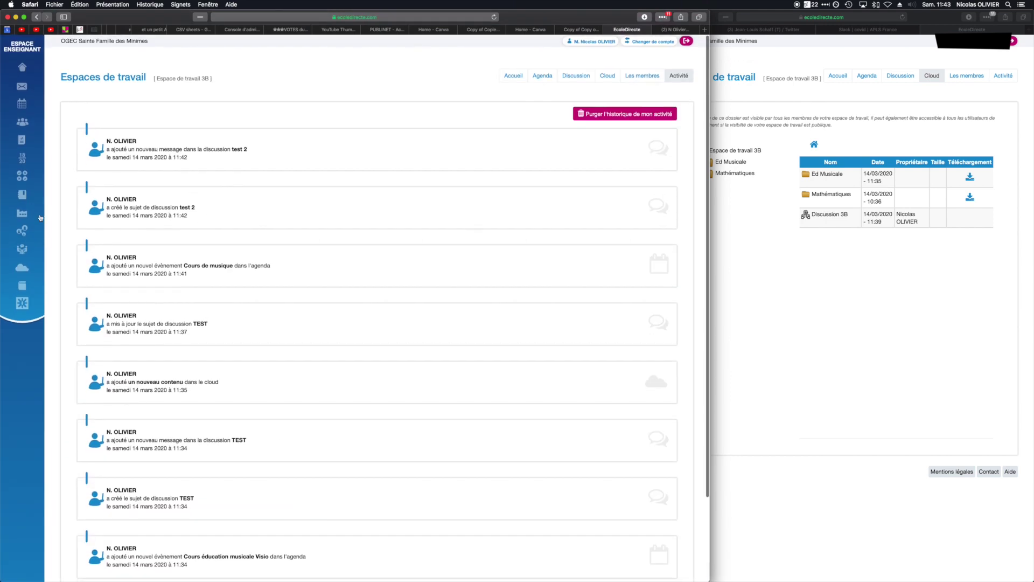
Open the Projet Vidéo Spé Anglais workspace and display the student members' rights in its administration.
{"action": "mouse_move", "coordinate": [28, 194]}
{"action": "left_click", "coordinate": [45, 230]}
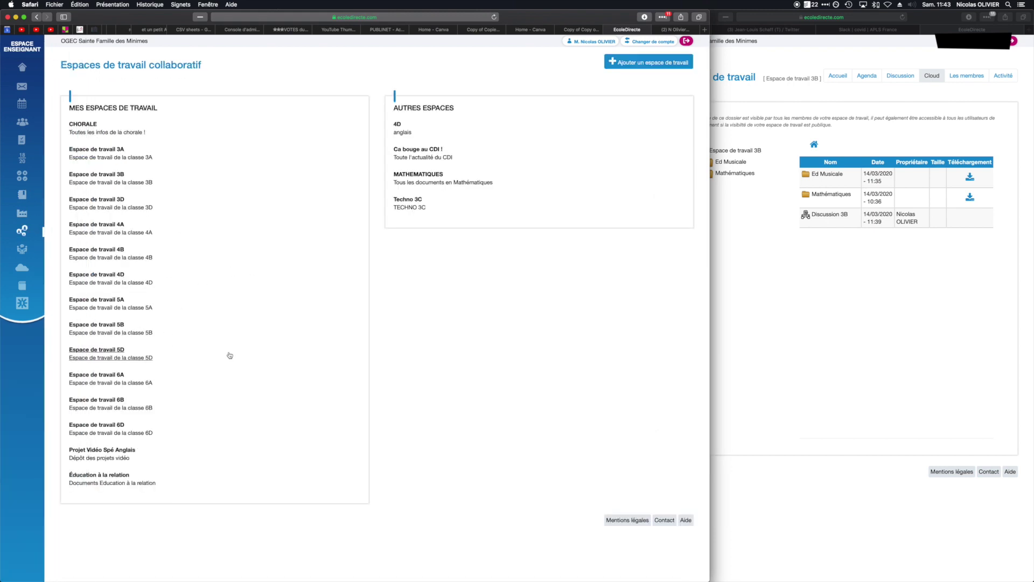
{"action": "left_click", "coordinate": [121, 453]}
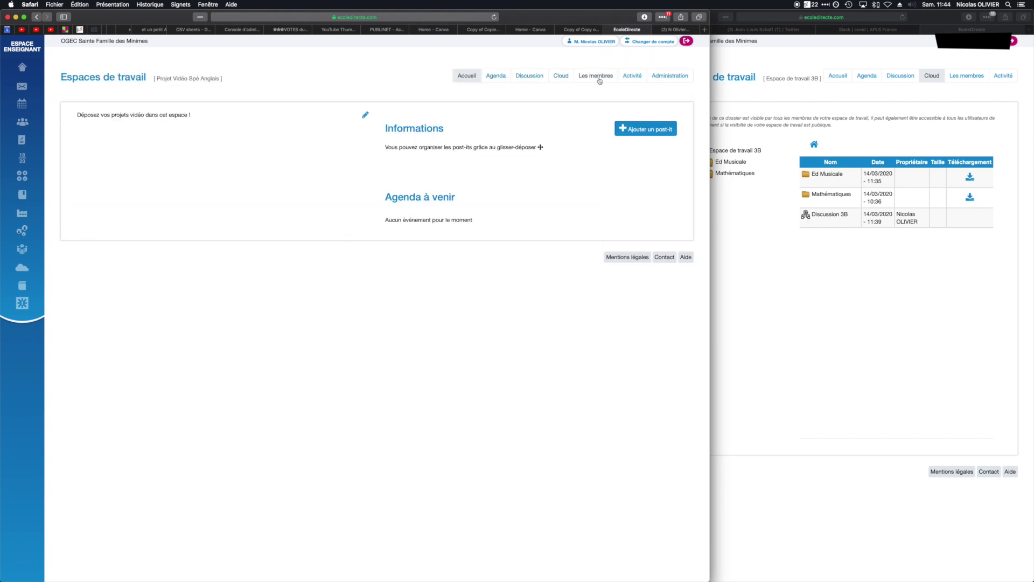
{"action": "left_click", "coordinate": [665, 77]}
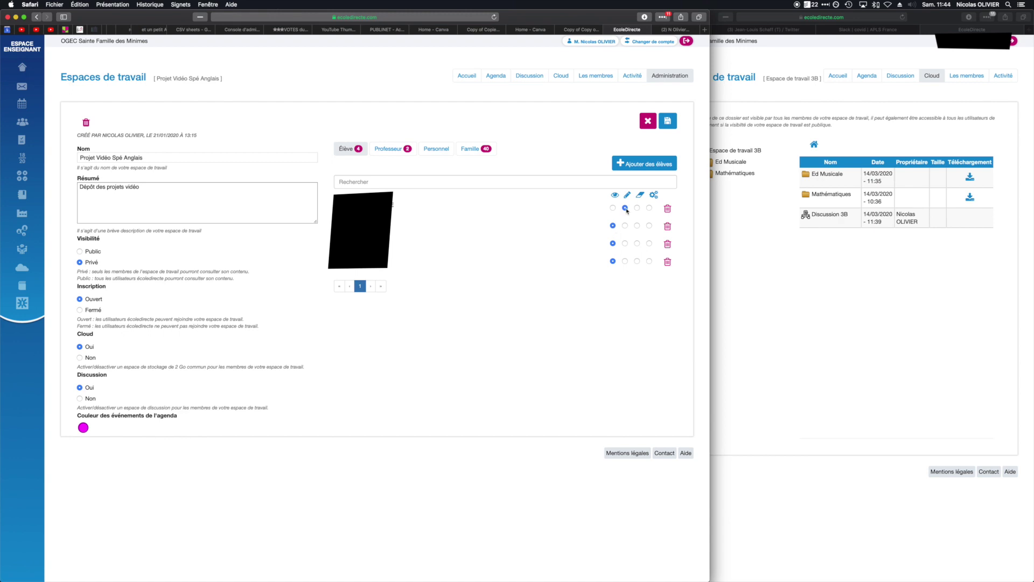
Read the "test" discussion topic of Projet Vidéo Spé Anglais and view the workspace's cloud.
{"action": "left_click", "coordinate": [529, 76]}
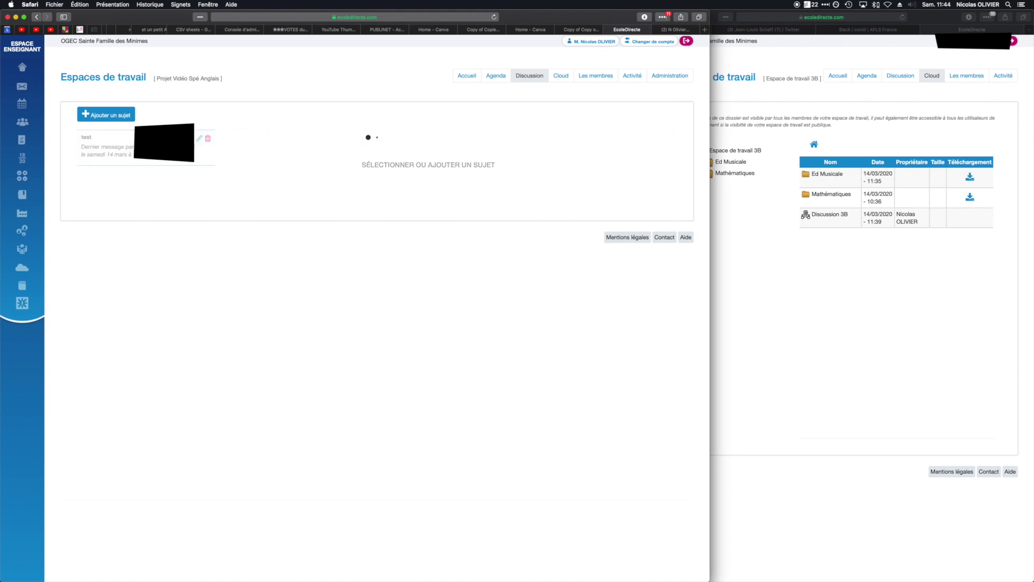
{"action": "left_click", "coordinate": [204, 156]}
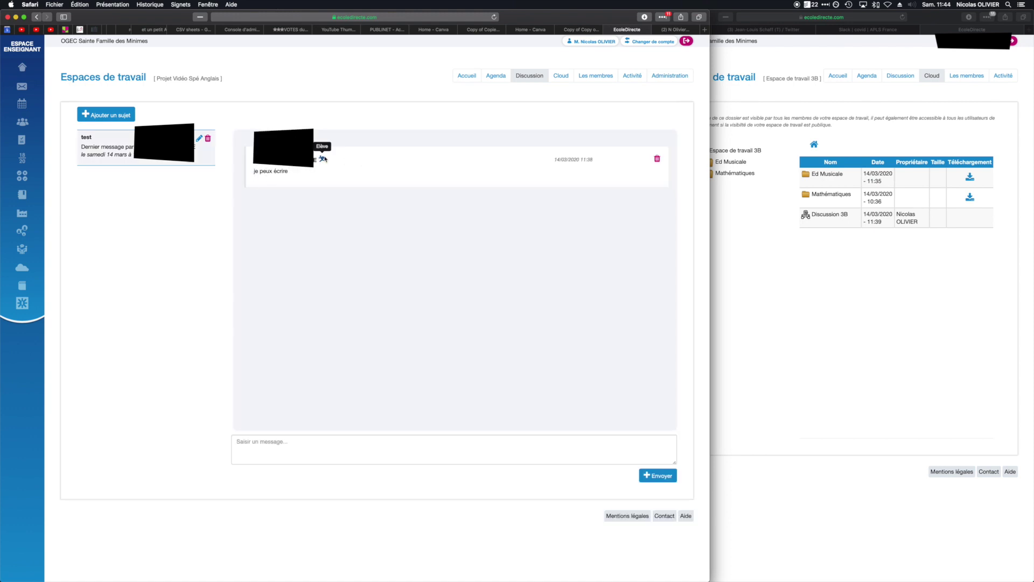
{"action": "left_click", "coordinate": [560, 75]}
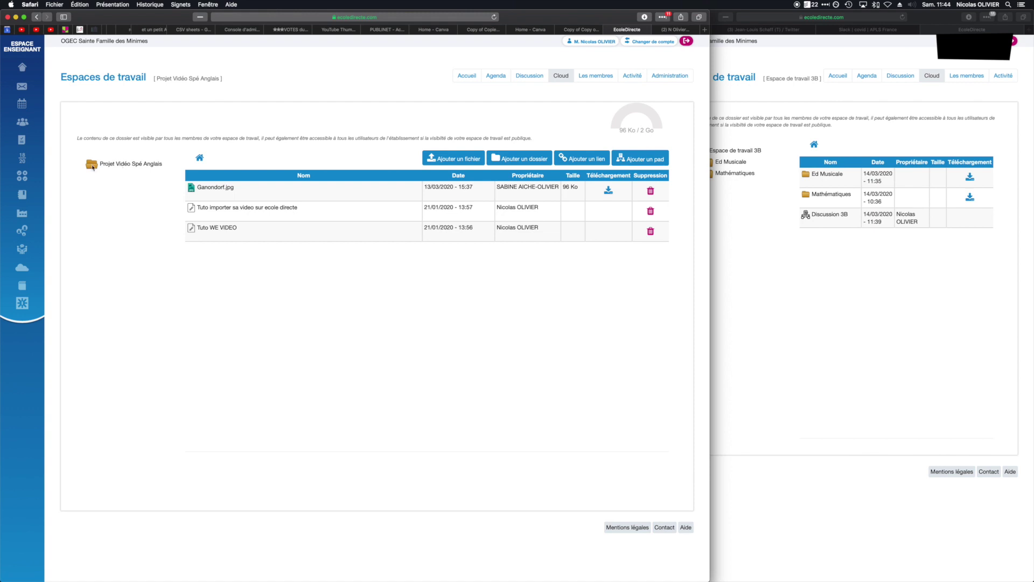
Create a workspace named "Groupe 1 3B" with the summary "rqgqdgd" and open its administration page.
{"action": "mouse_move", "coordinate": [23, 195]}
{"action": "left_click", "coordinate": [51, 228]}
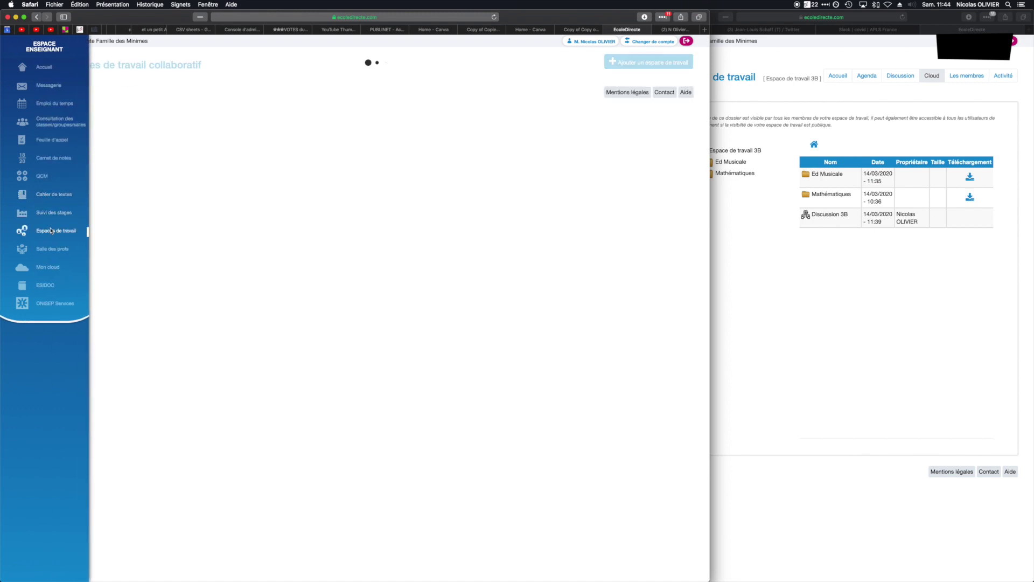
{"action": "left_click", "coordinate": [639, 65]}
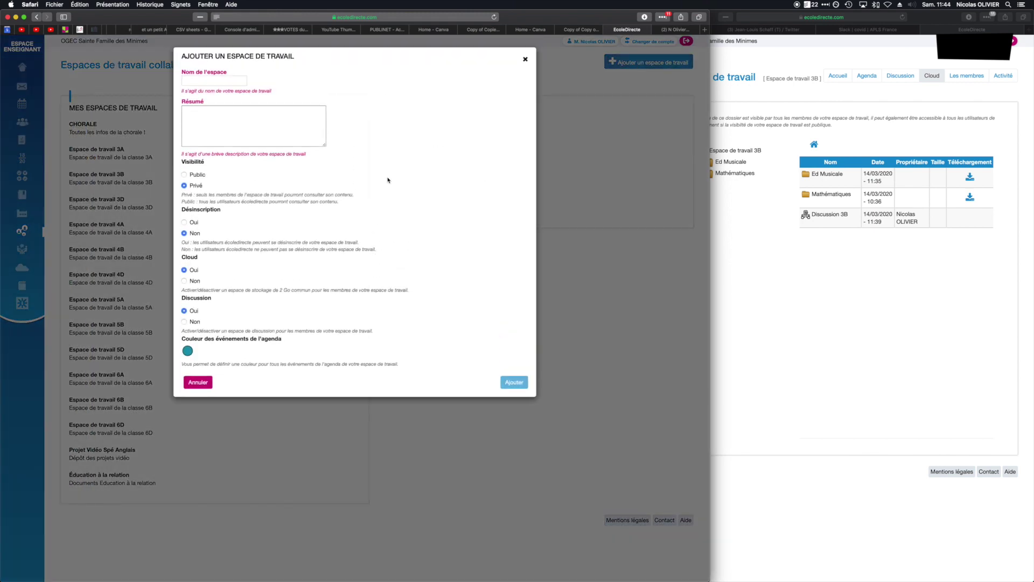
{"action": "left_click", "coordinate": [206, 82]}
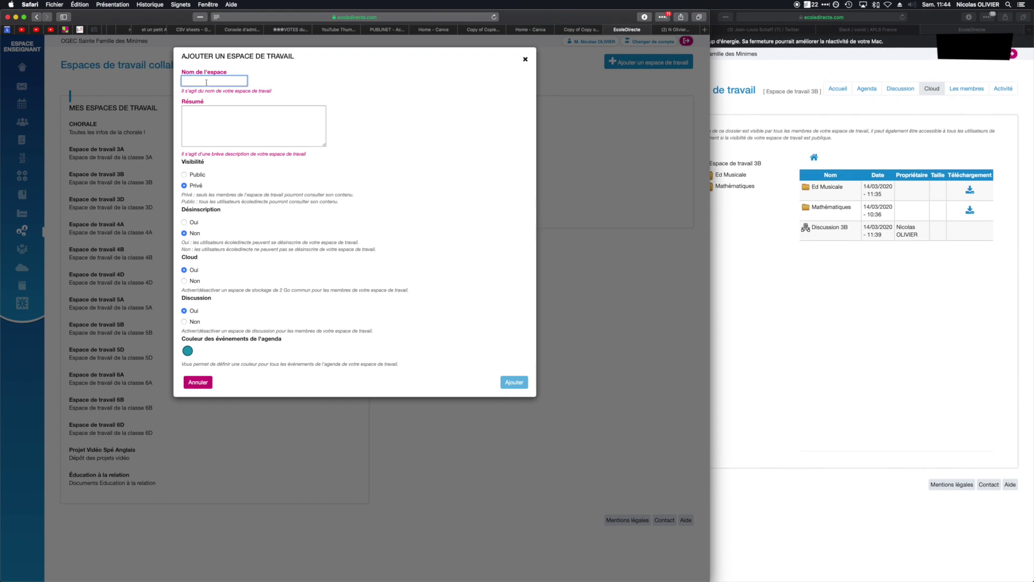
{"action": "type", "text": "Groupe 1 3B"}
{"action": "left_click", "coordinate": [227, 121]}
{"action": "type", "text": "rqgqdgd"}
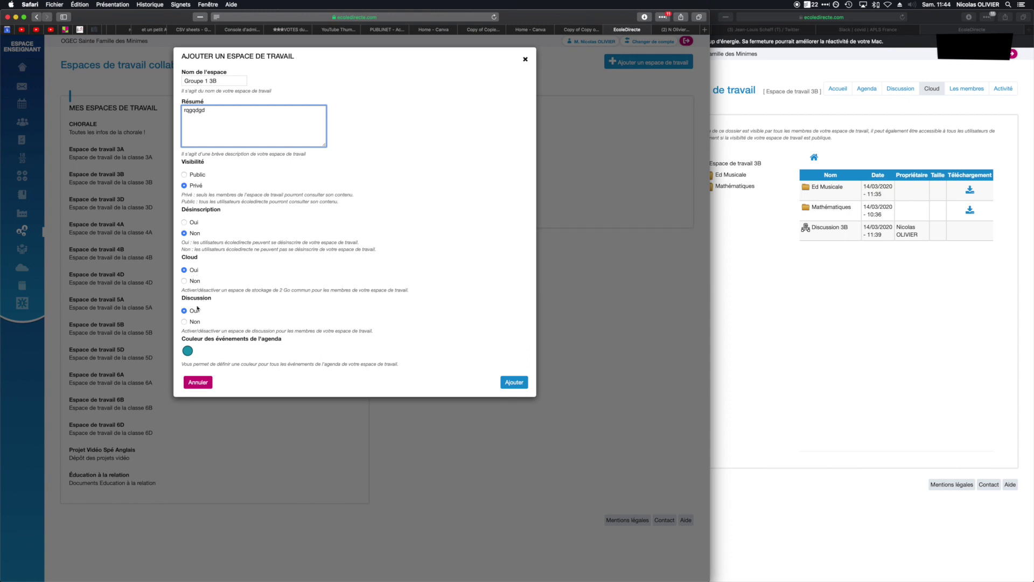
{"action": "left_click", "coordinate": [514, 383]}
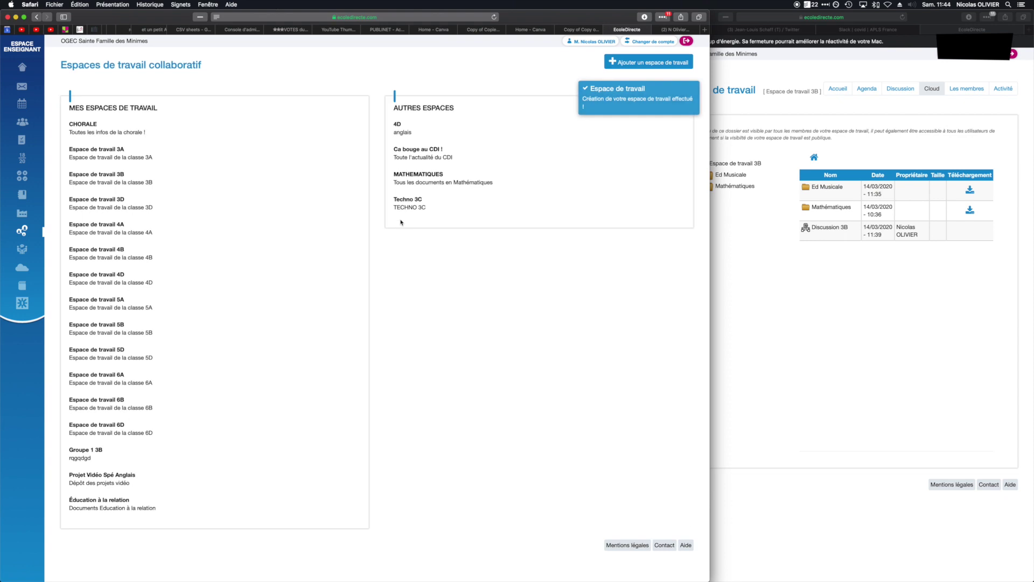
{"action": "left_click", "coordinate": [100, 459]}
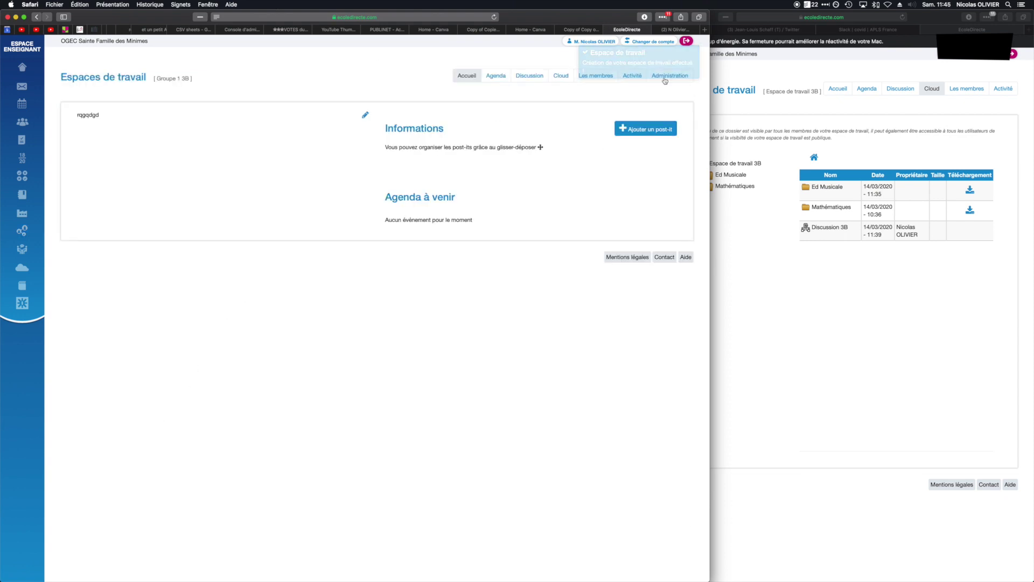
{"action": "left_click", "coordinate": [664, 79]}
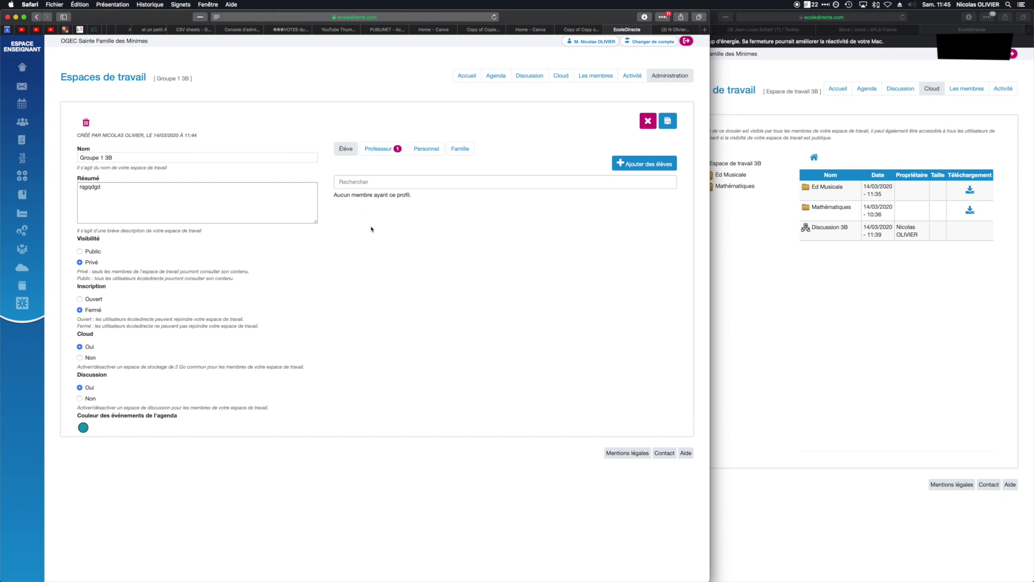
In the student window, open Projet Vidéo Spé Anglais and examine which options its discussion and cloud pages offer the student.
{"action": "left_click", "coordinate": [827, 274]}
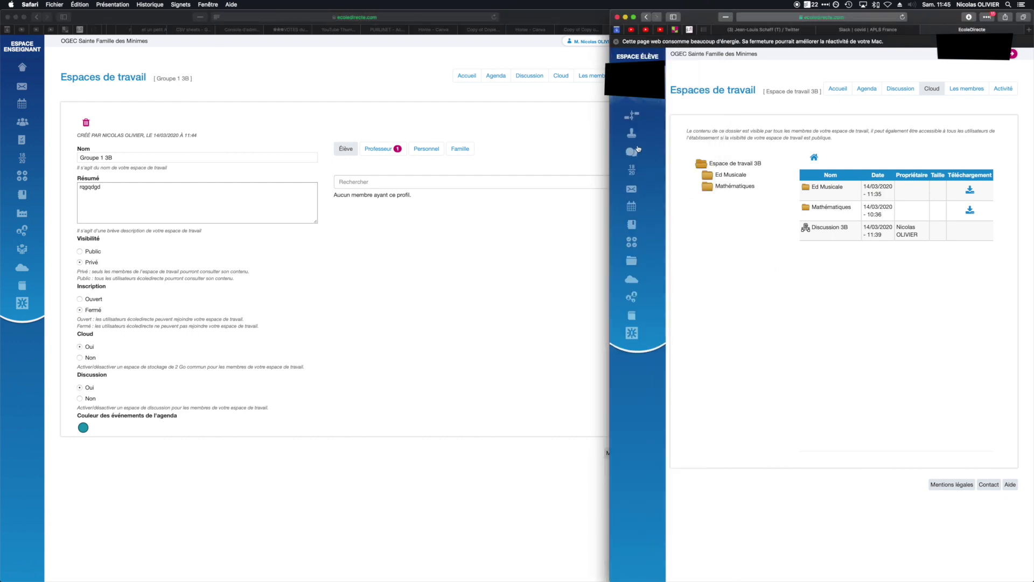
{"action": "left_click", "coordinate": [656, 300]}
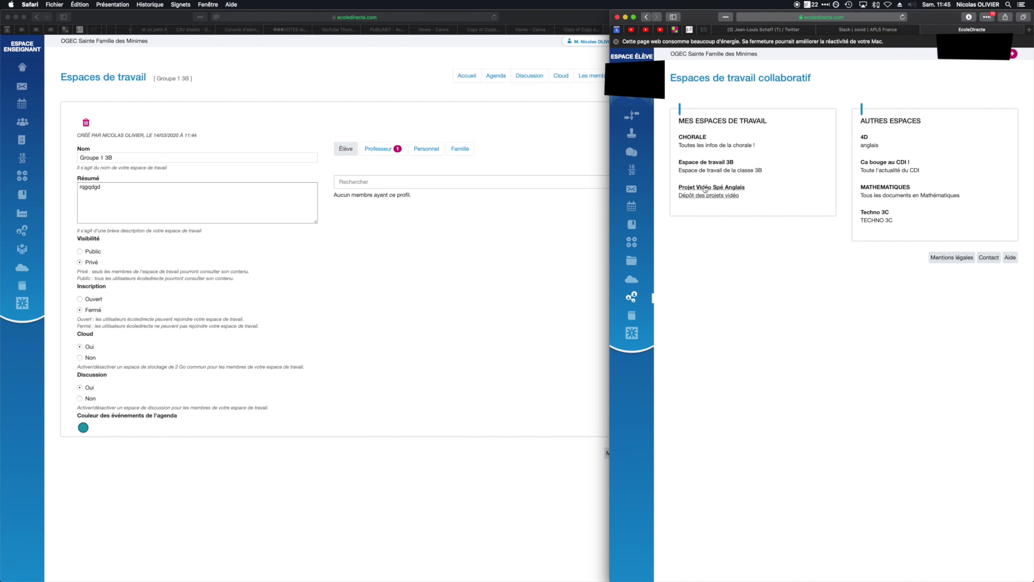
{"action": "left_click", "coordinate": [705, 189]}
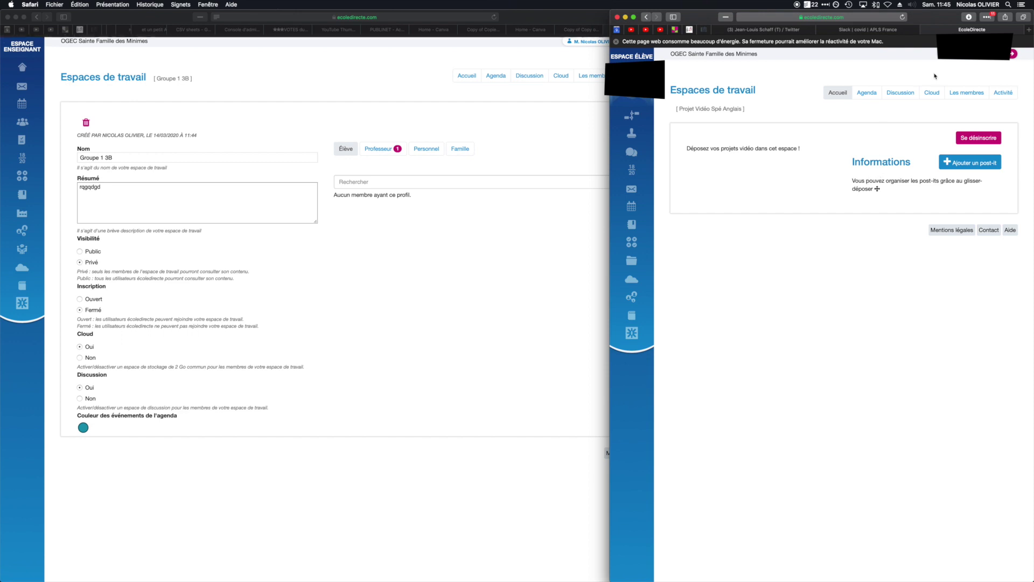
{"action": "left_click", "coordinate": [901, 92]}
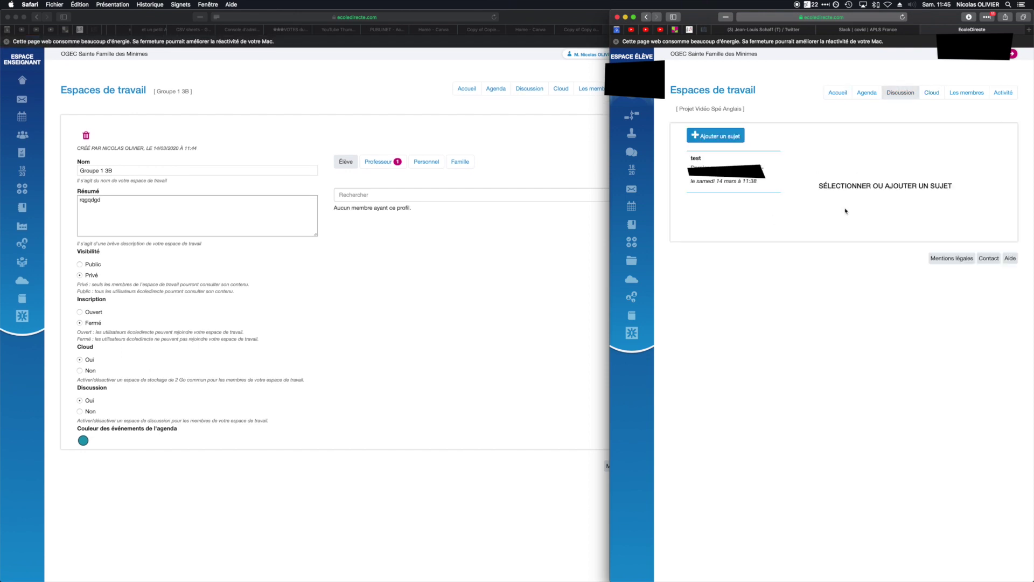
{"action": "left_click", "coordinate": [933, 93]}
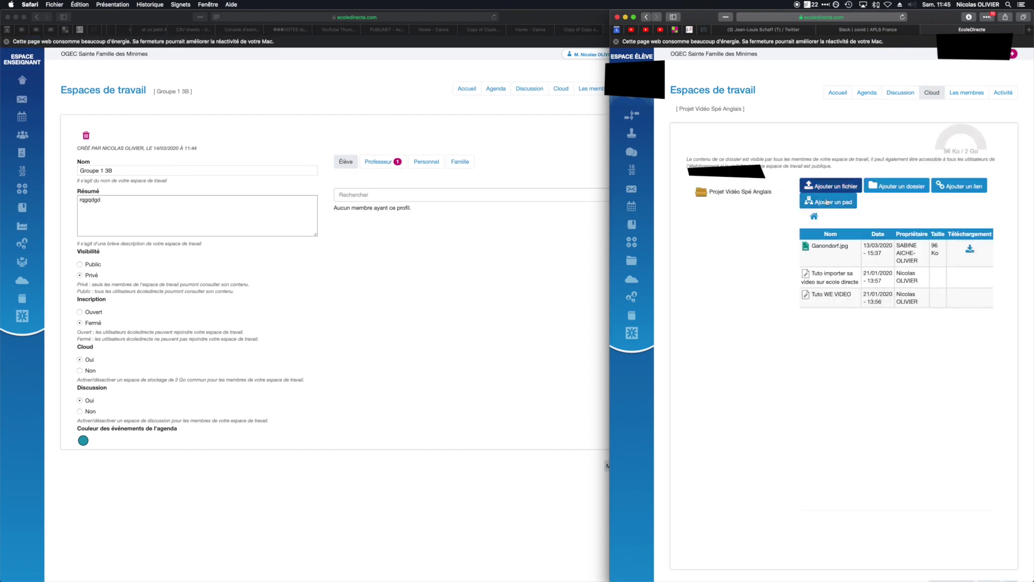
{"action": "left_click", "coordinate": [916, 93]}
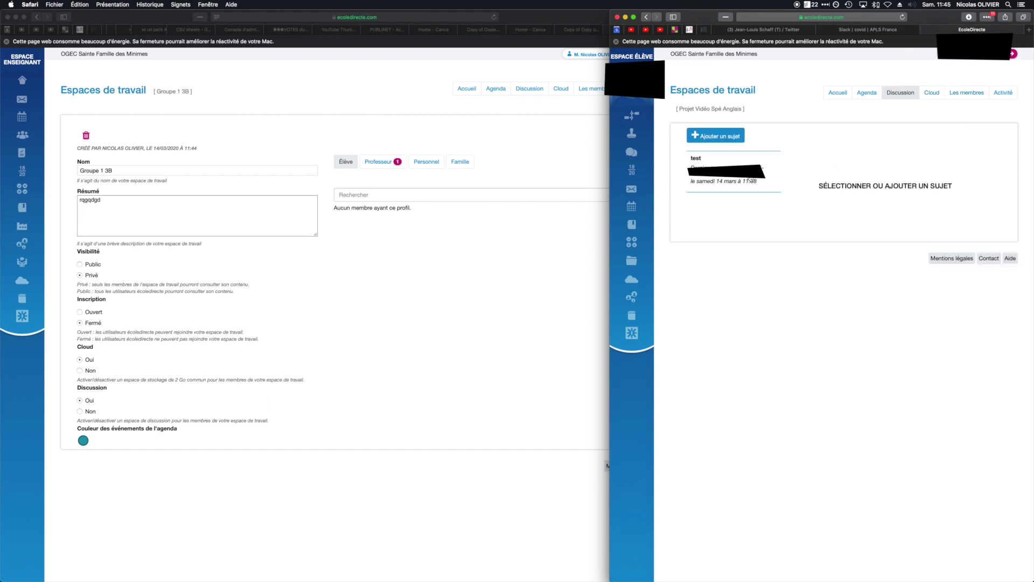
{"action": "left_click", "coordinate": [931, 93]}
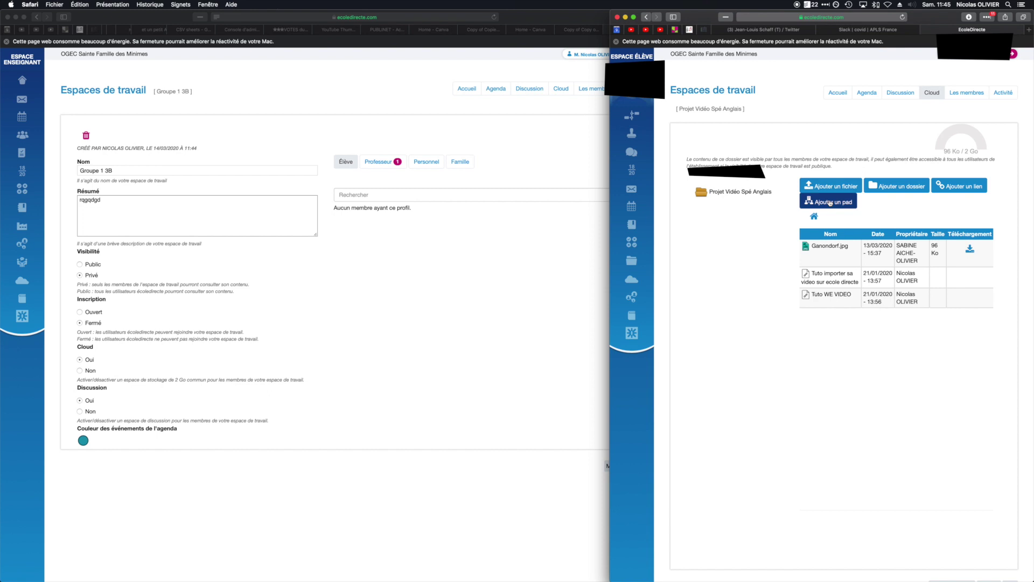
{"action": "left_click", "coordinate": [829, 202]}
{"action": "left_click", "coordinate": [659, 126]}
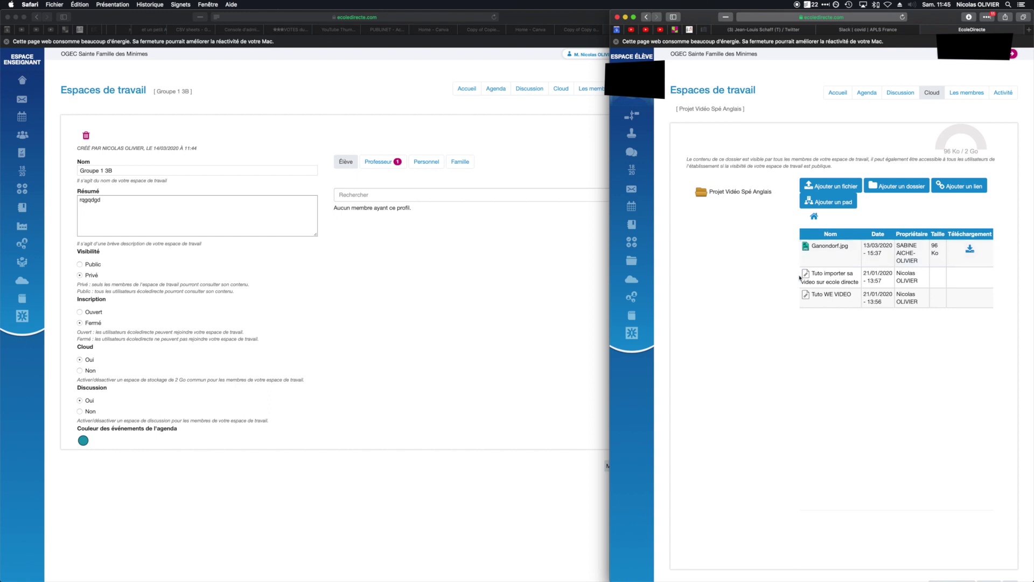
{"action": "left_click", "coordinate": [834, 203]}
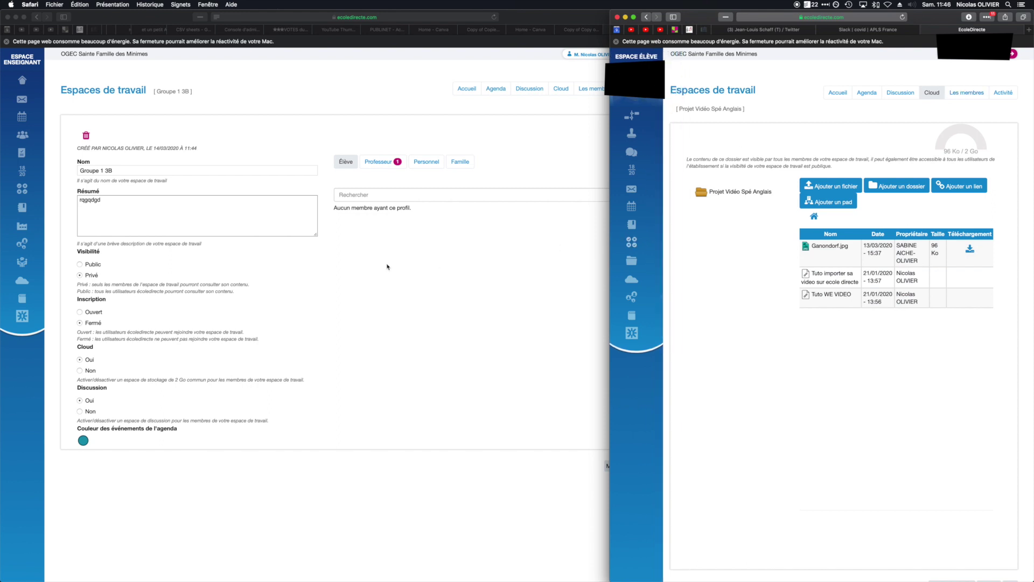
In the teacher window, display the teacher members and their rights in the administration of Groupe 1 3B.
{"action": "left_click", "coordinate": [381, 240]}
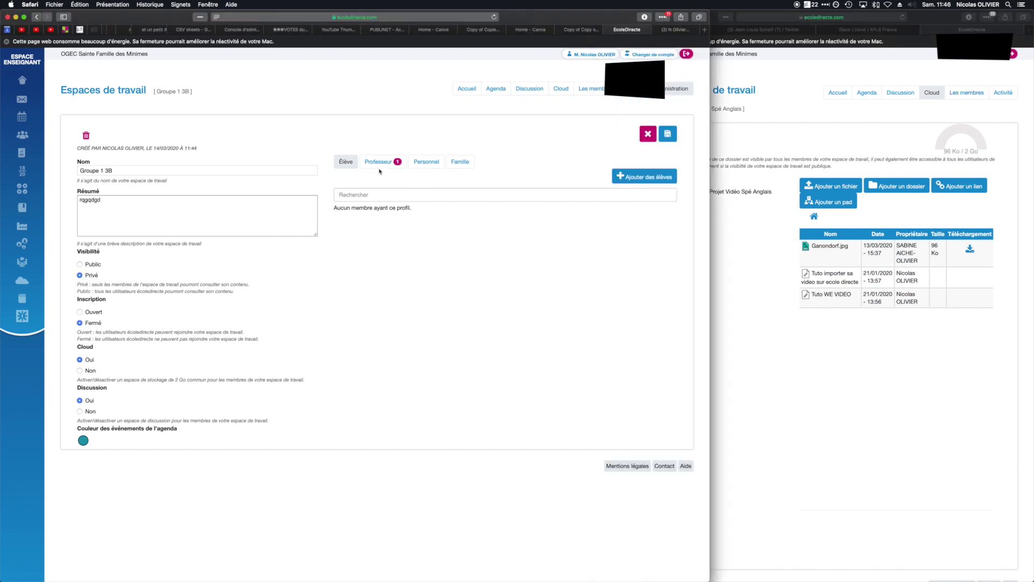
{"action": "left_click", "coordinate": [378, 162]}
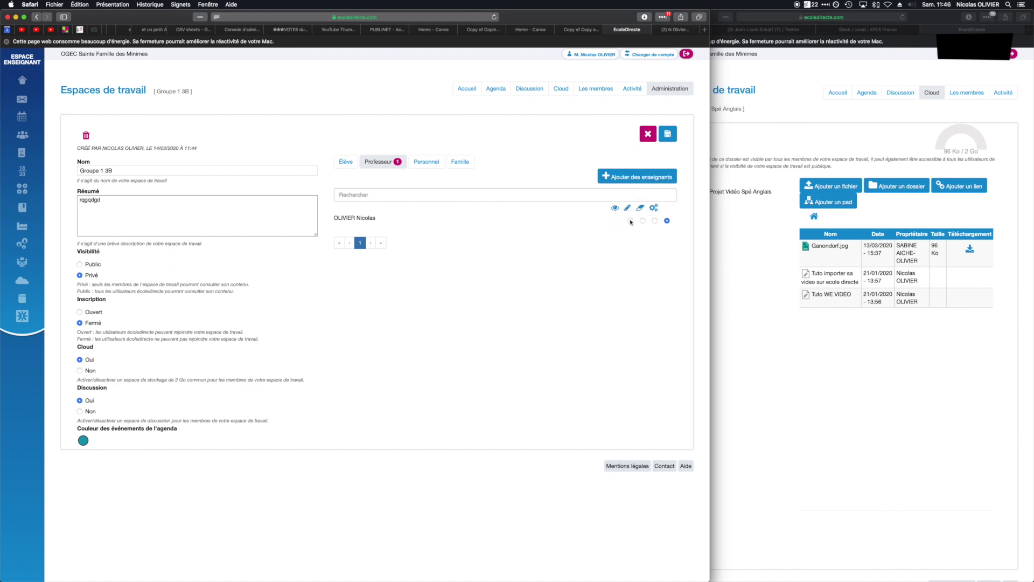
{"action": "left_click", "coordinate": [758, 266]}
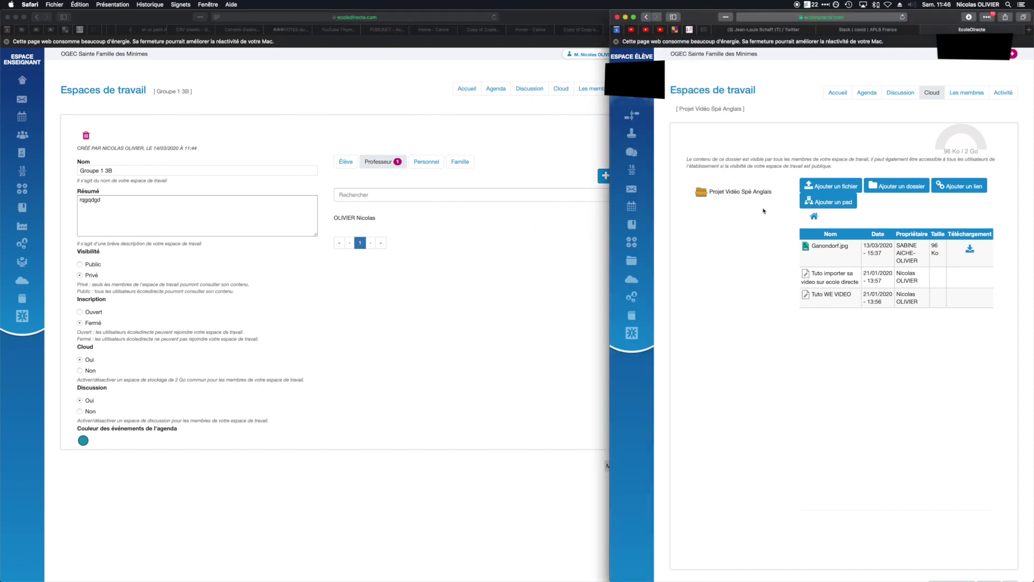
{"action": "left_click", "coordinate": [431, 287]}
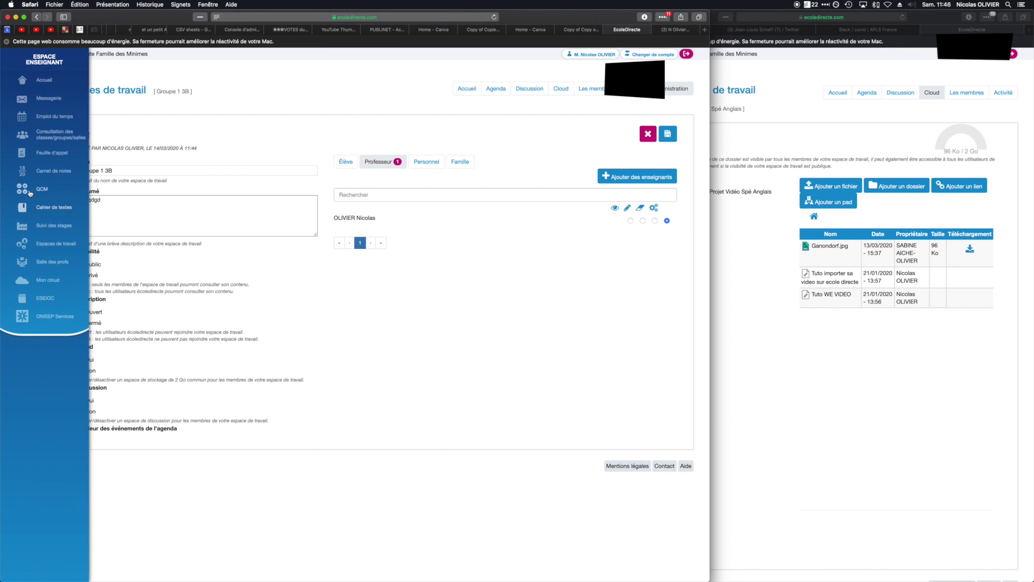
View the member list of Espace de travail 3B and the home page of Espace de travail 5B.
{"action": "left_click", "coordinate": [54, 243]}
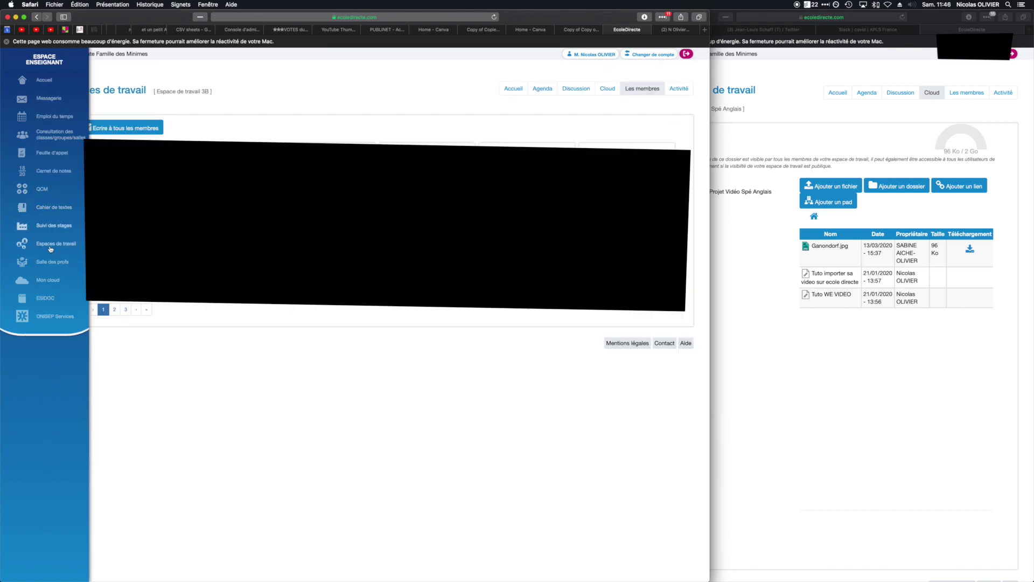
{"action": "left_click", "coordinate": [50, 248]}
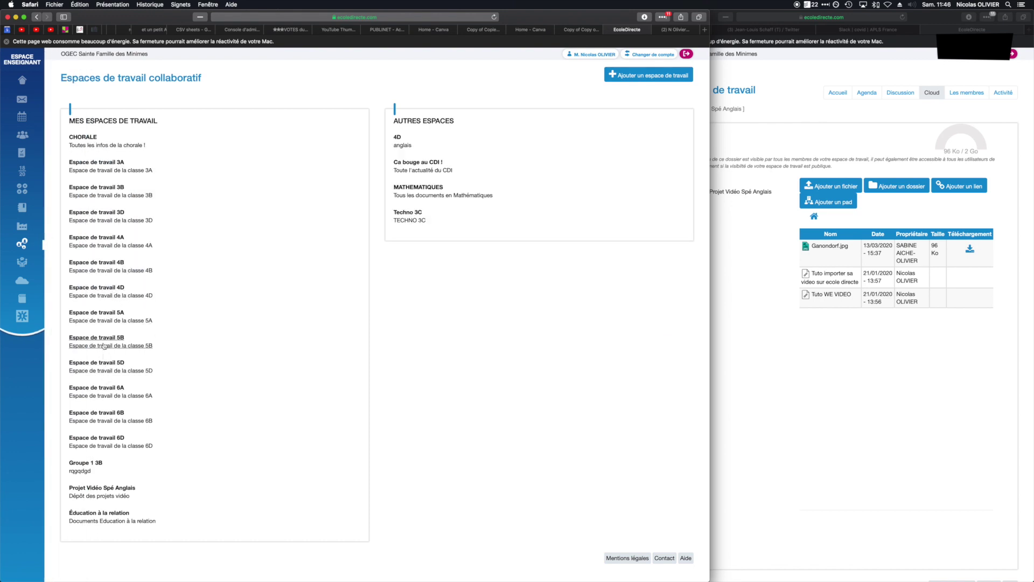
{"action": "left_click", "coordinate": [104, 345]}
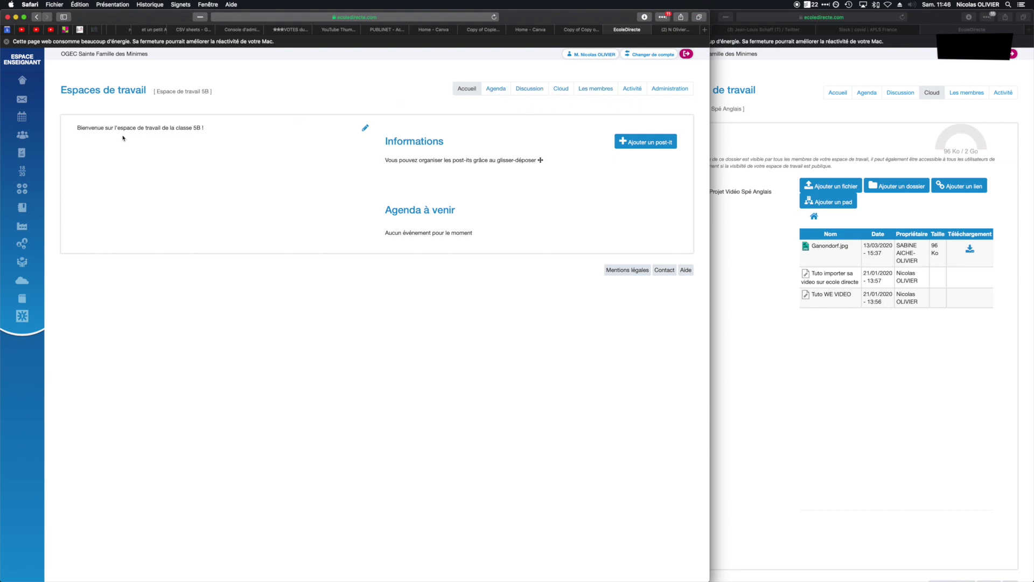
Return to the list of collaborative workspaces and open Espace de travail 3B.
{"action": "mouse_move", "coordinate": [38, 205]}
{"action": "left_click", "coordinate": [51, 245]}
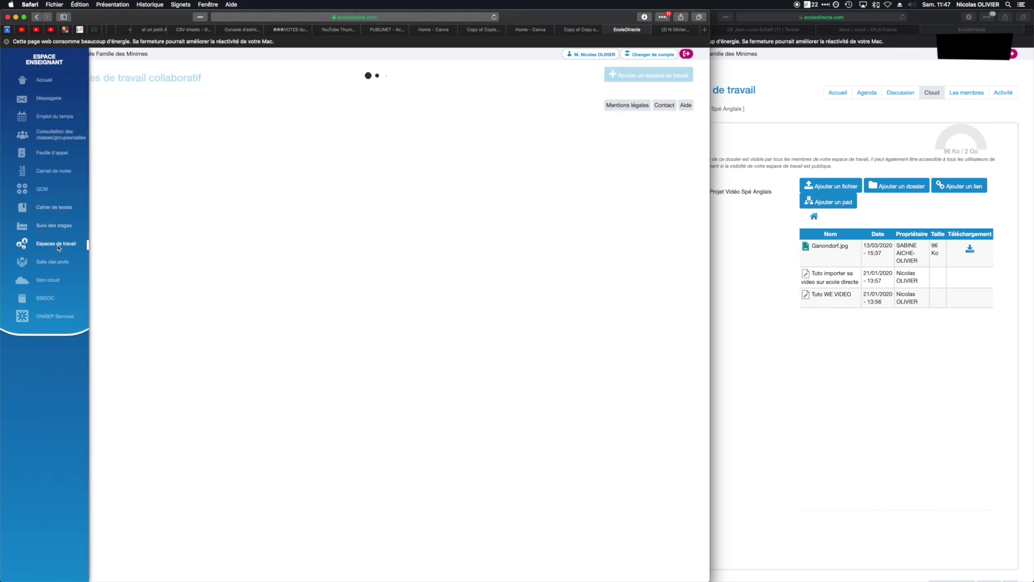
{"action": "left_click", "coordinate": [107, 191]}
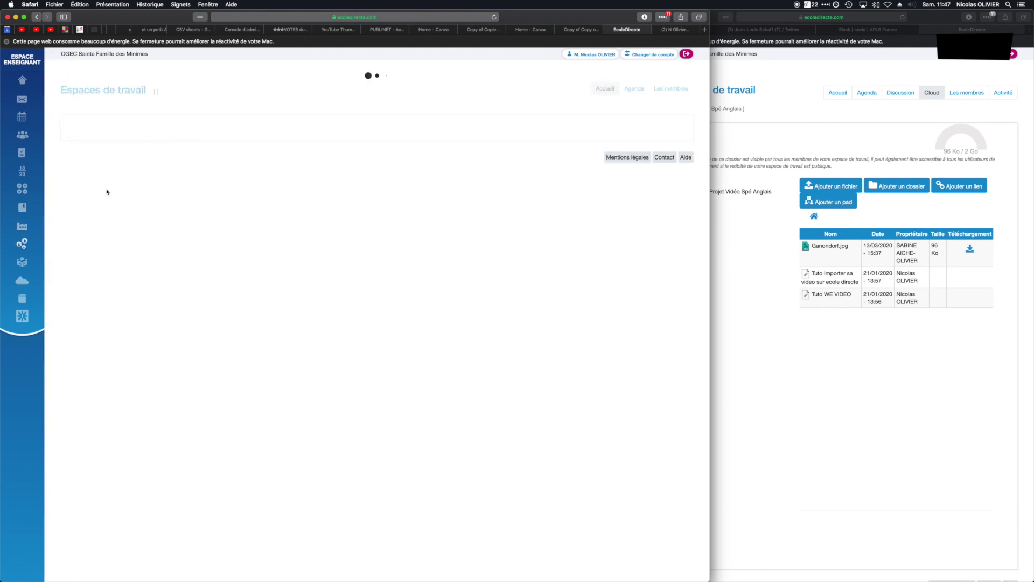